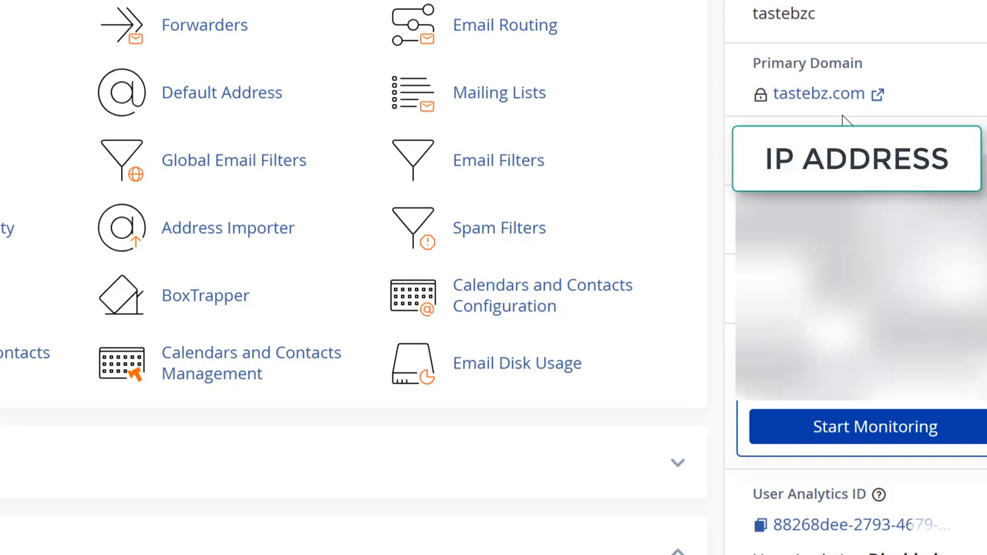
# Look over the account's general information and the Email, Files and Databases tool groups on the dashboard.
pyautogui.scroll(-1, 842, 116)
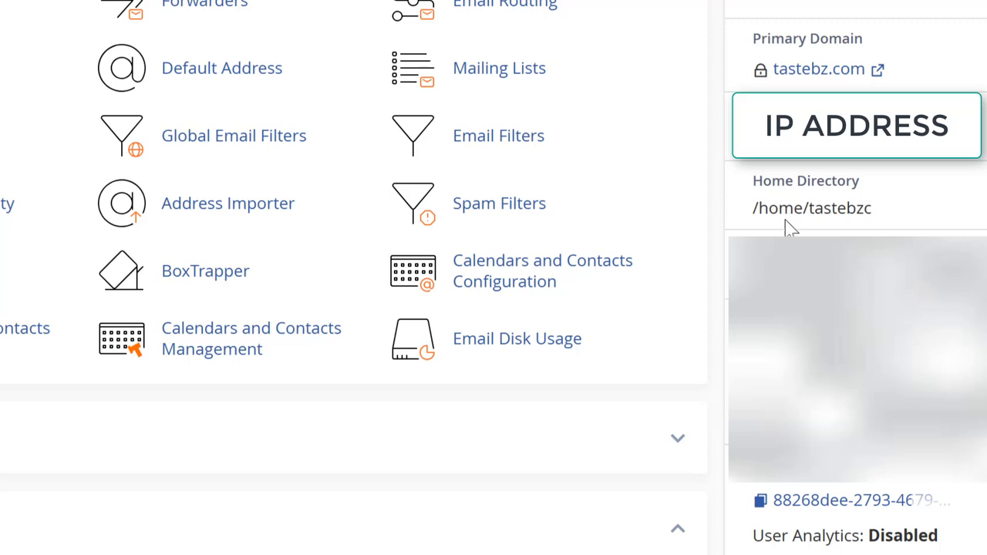
pyautogui.scroll(-3, 790, 218)
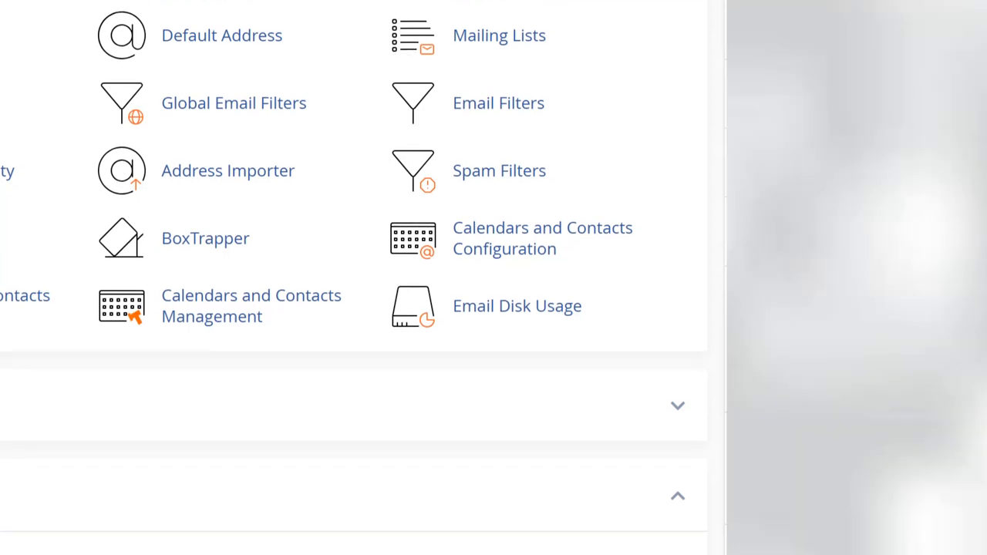
pyautogui.scroll(-2, 355, 277)
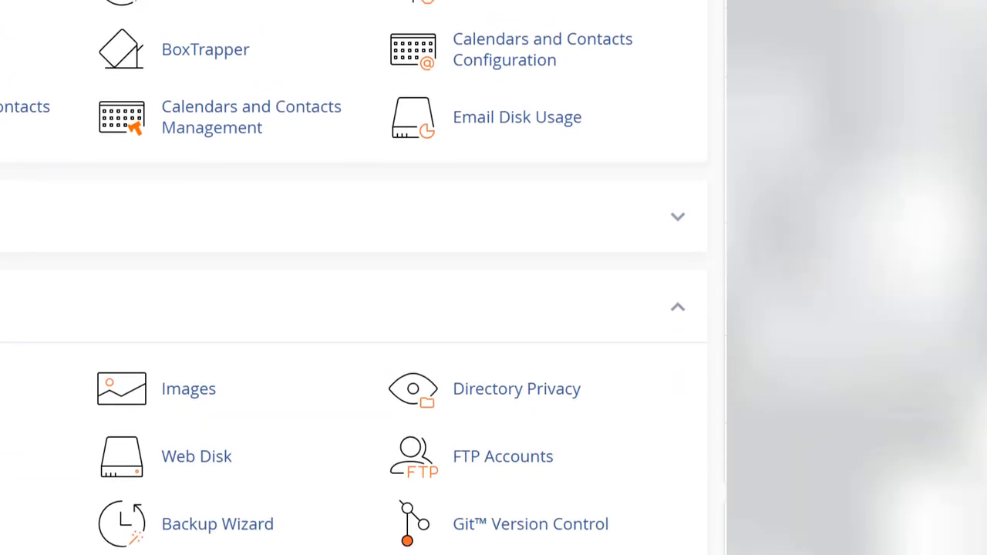
pyautogui.scroll(4, 355, 278)
pyautogui.scroll(2, 494, 308)
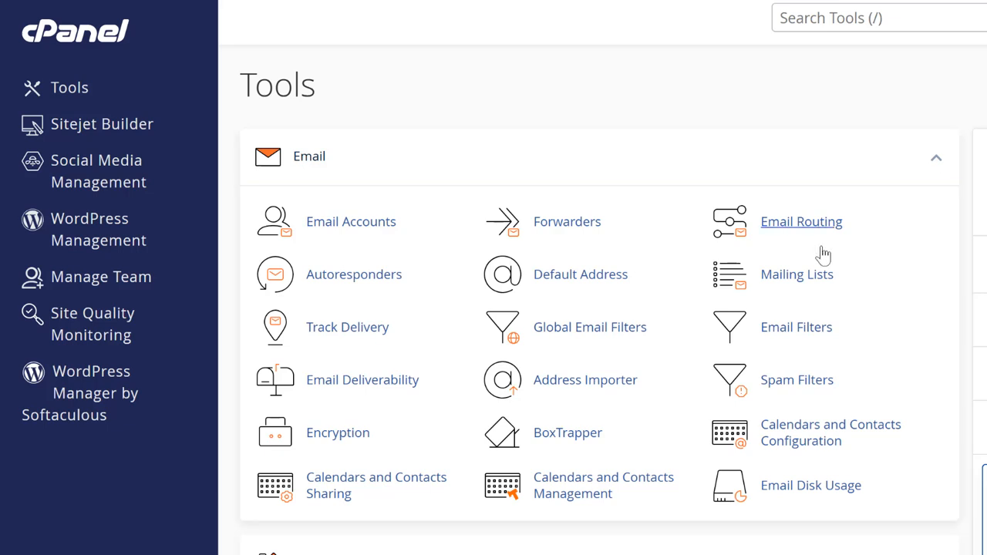
pyautogui.scroll(-4, 821, 254)
pyautogui.scroll(-12, 823, 254)
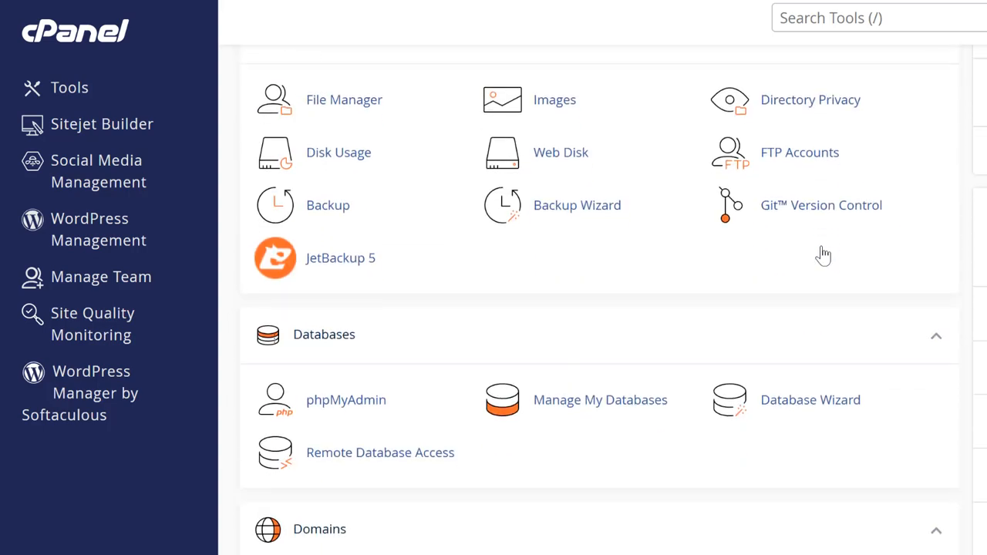
pyautogui.scroll(14, 823, 254)
pyautogui.scroll(2, 823, 254)
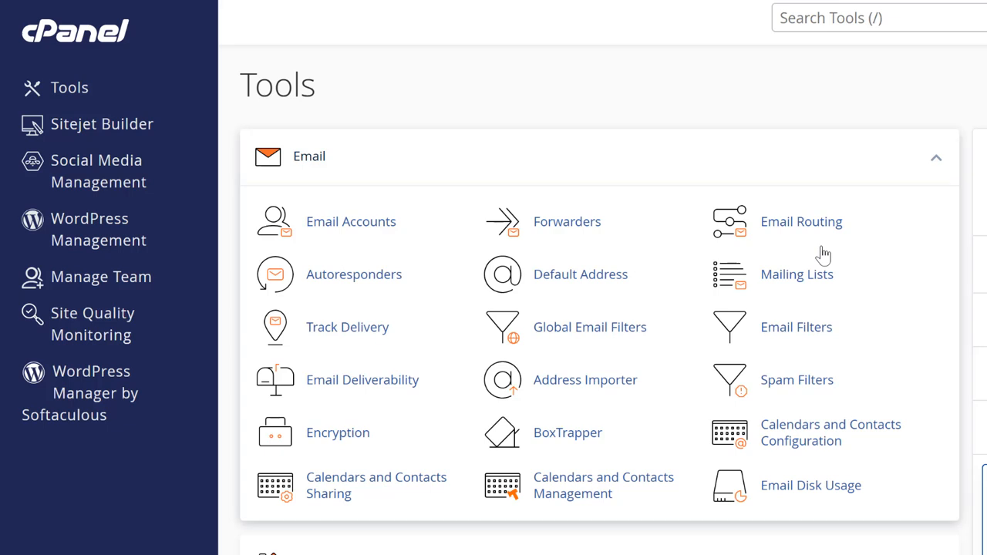
# Collapse the Email tools section and open File Manager in a new browser tab.
pyautogui.click(937, 164)
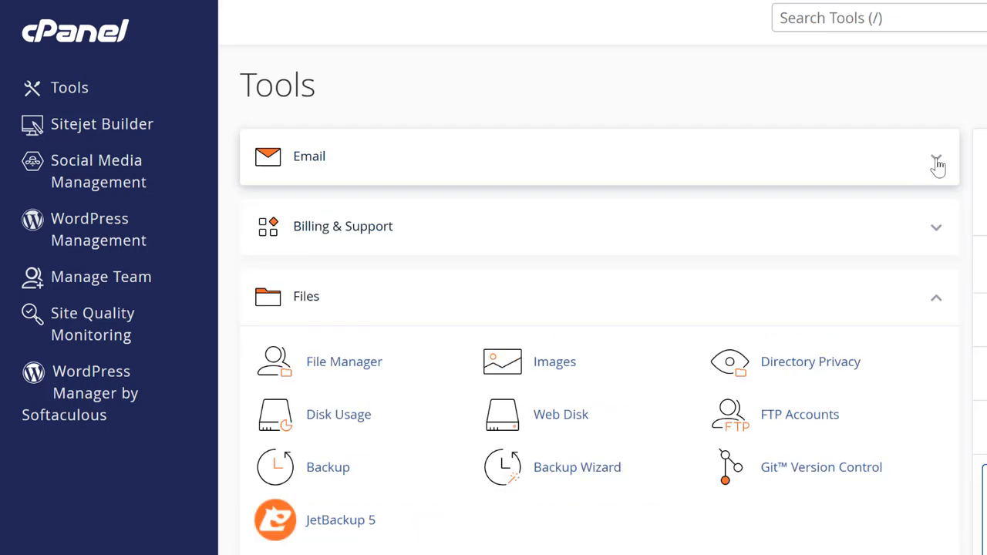
pyautogui.scroll(-1, 934, 249)
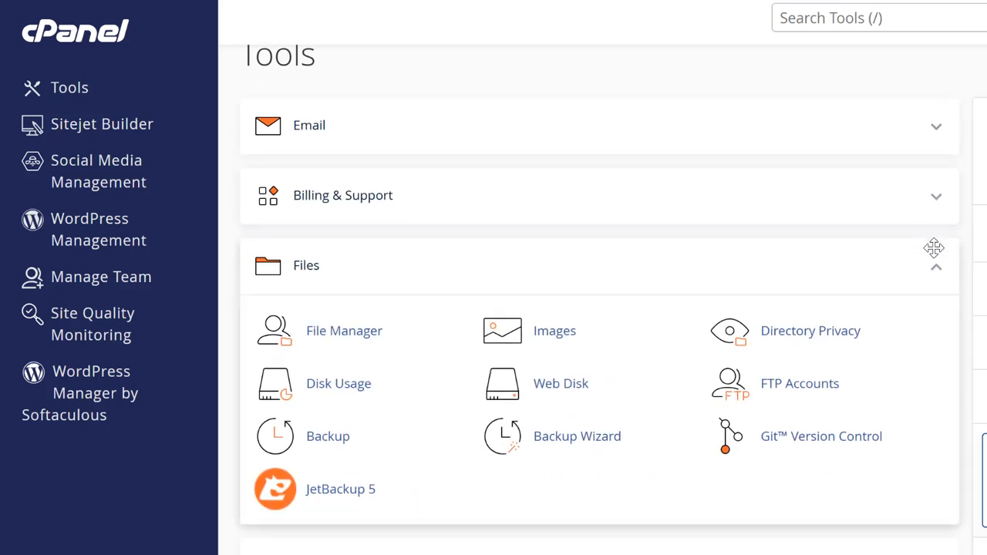
pyautogui.scroll(-1, 933, 248)
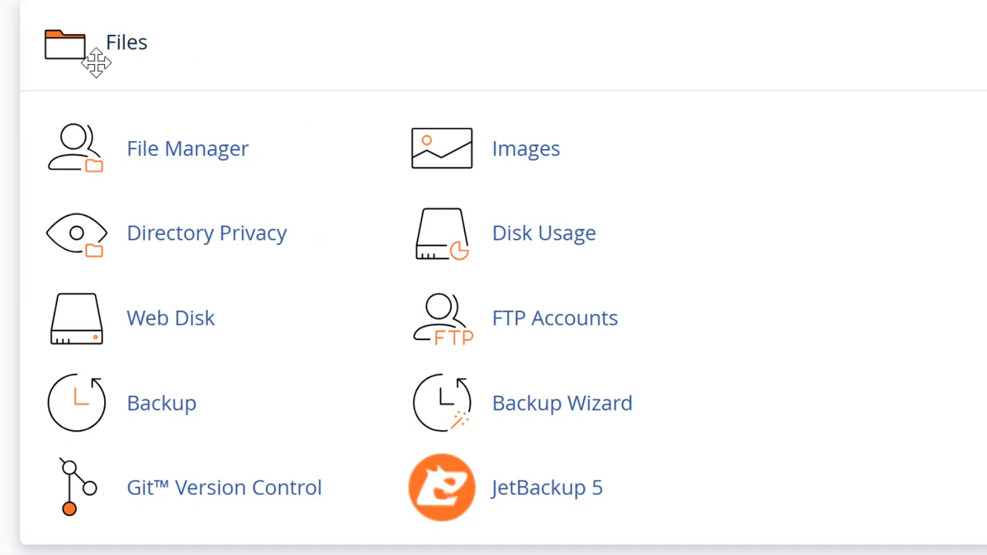
pyautogui.click(171, 157)
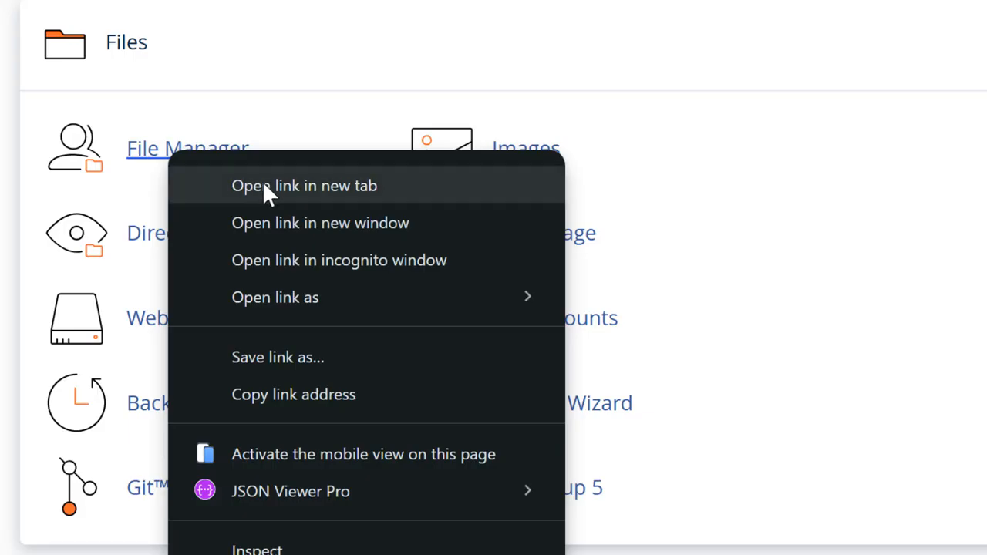
pyautogui.click(264, 187)
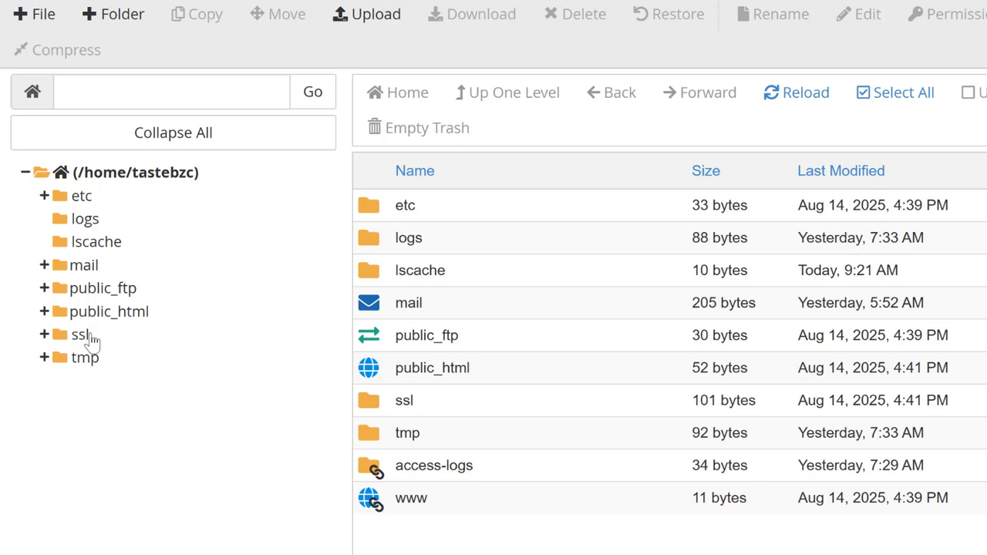
# Look through the contents of the logs, public_html and ssl folders and return to the home directory.
pyautogui.click(84, 221)
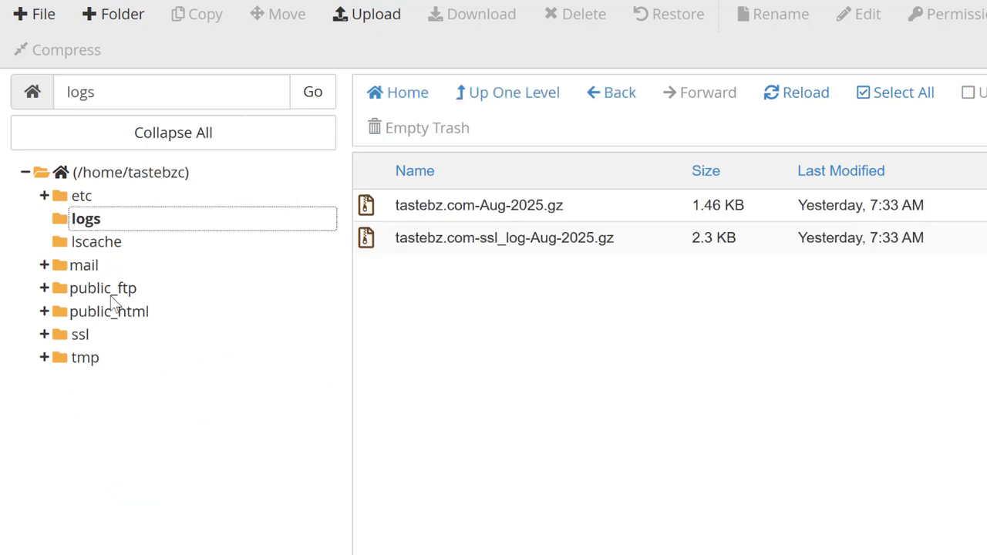
pyautogui.click(110, 316)
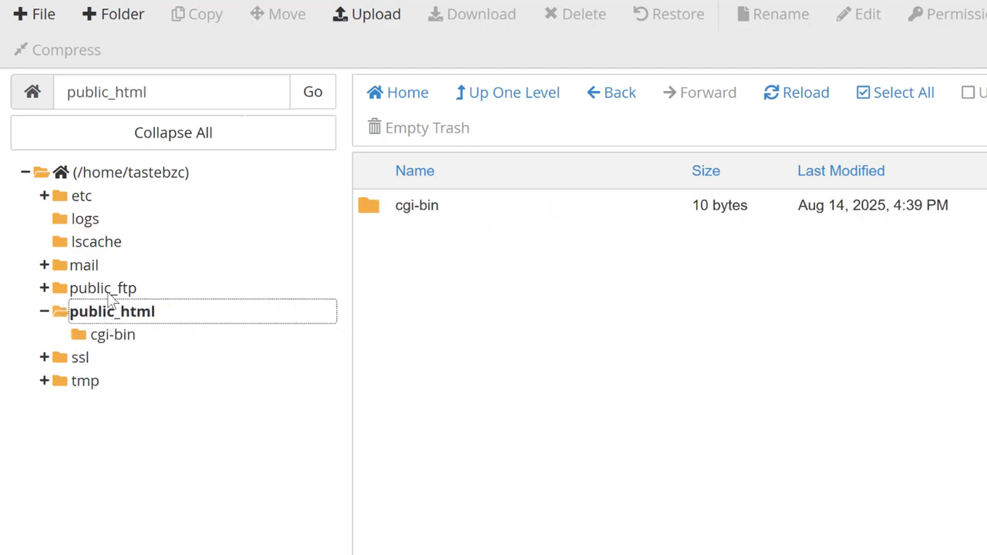
pyautogui.click(80, 362)
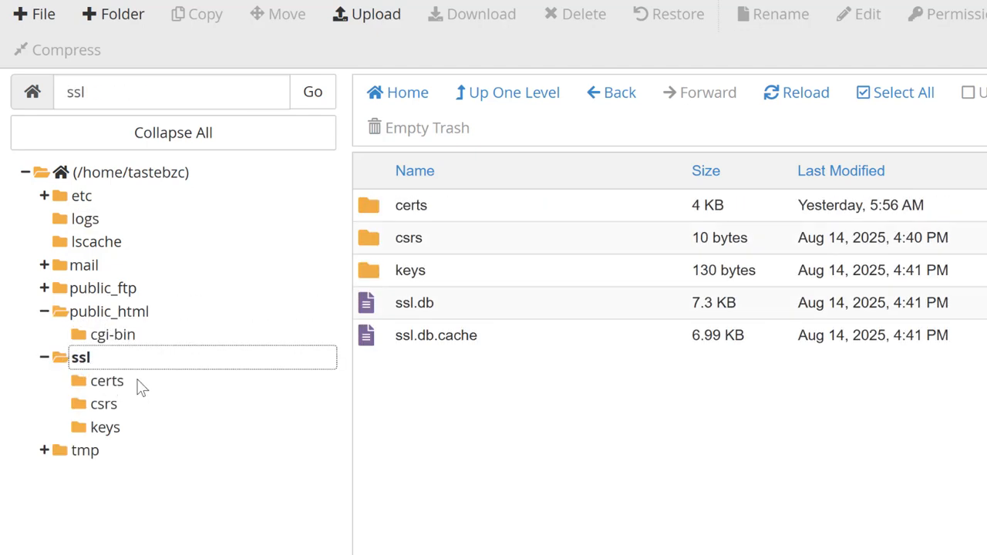
pyautogui.click(154, 174)
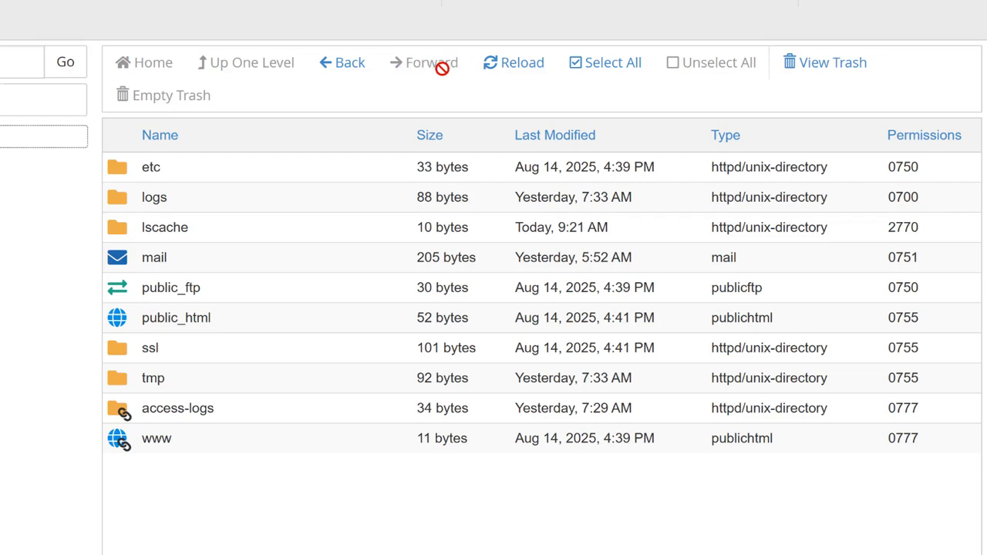
# Select and deselect all items in the home directory and view the trash.
pyautogui.click(611, 69)
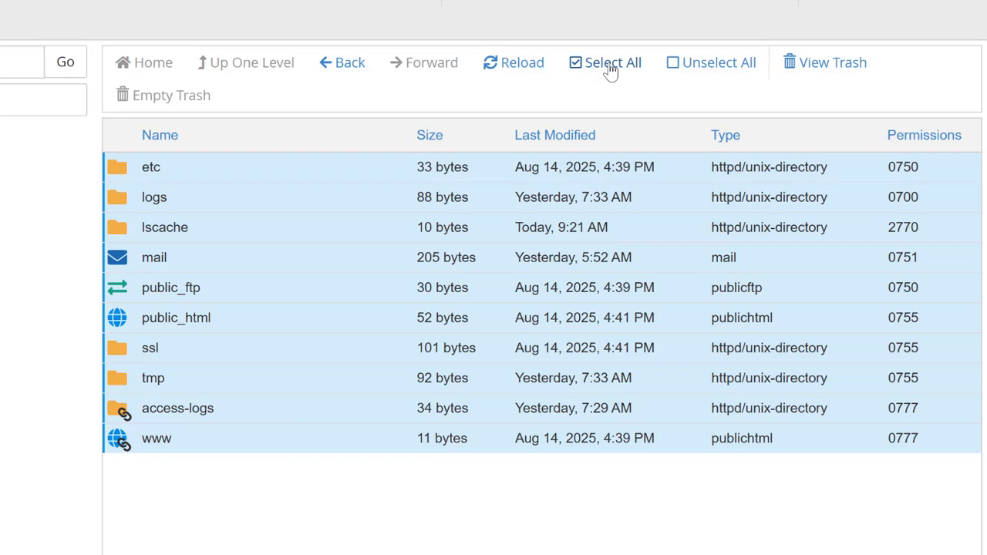
pyautogui.click(681, 68)
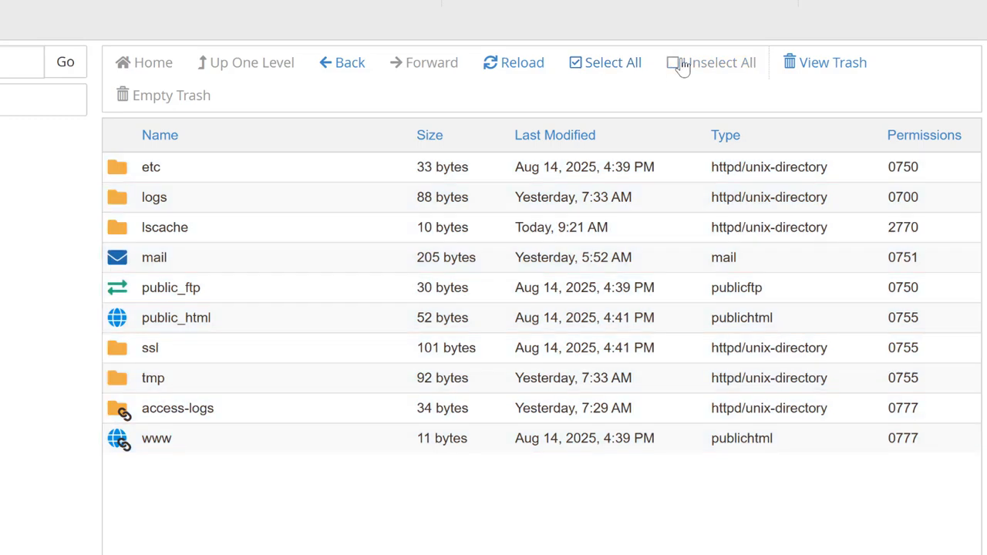
pyautogui.click(846, 71)
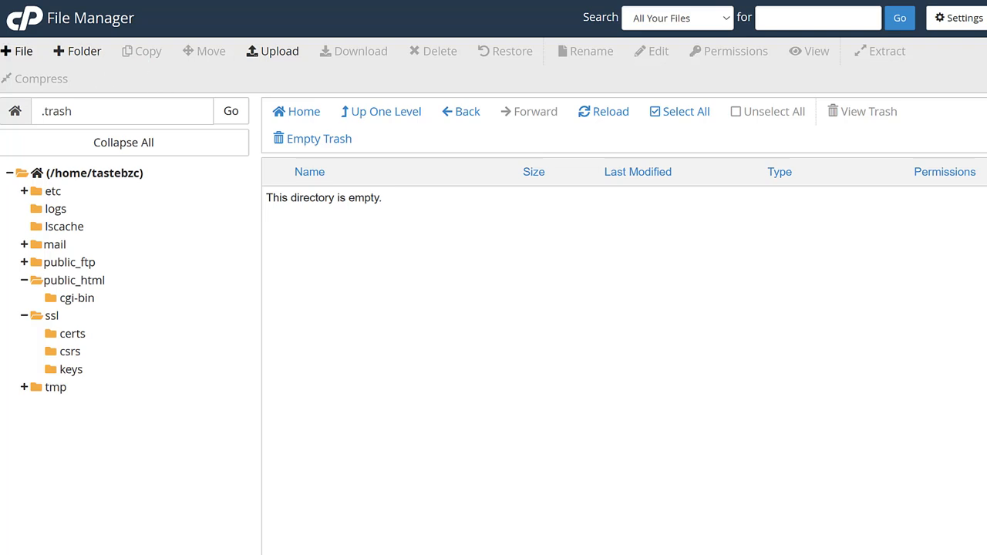
# Start a new file and get its empty name field ready for entry.
pyautogui.click(21, 54)
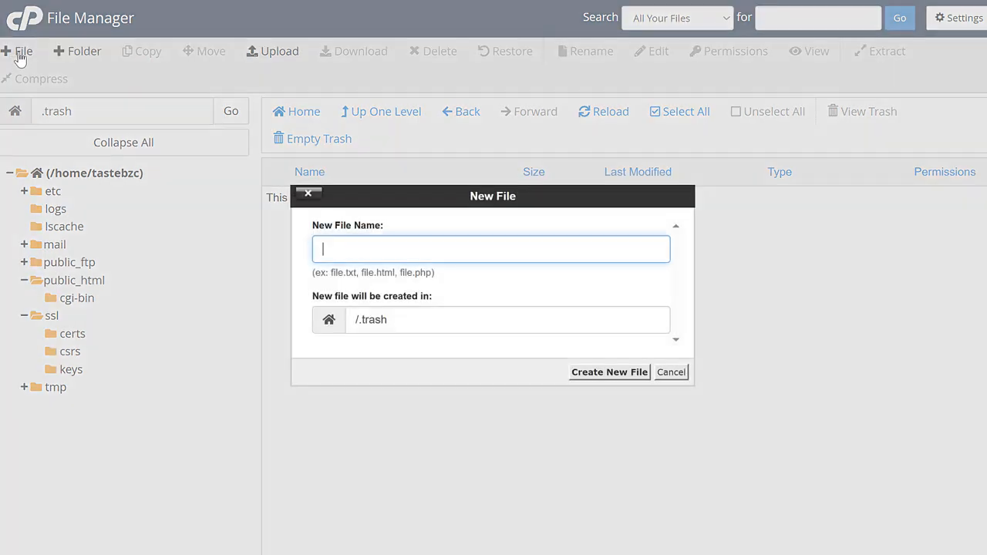
pyautogui.click(359, 251)
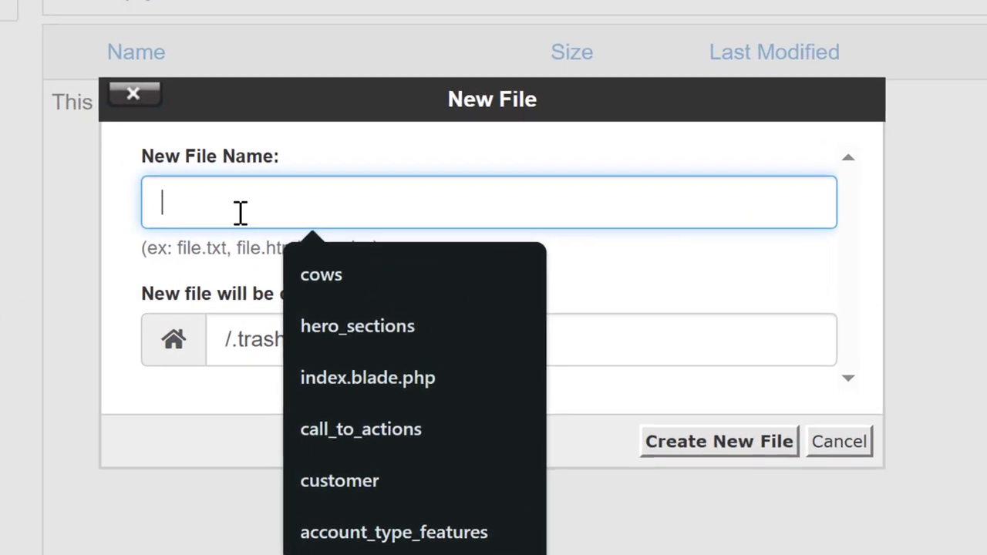
pyautogui.write('te')
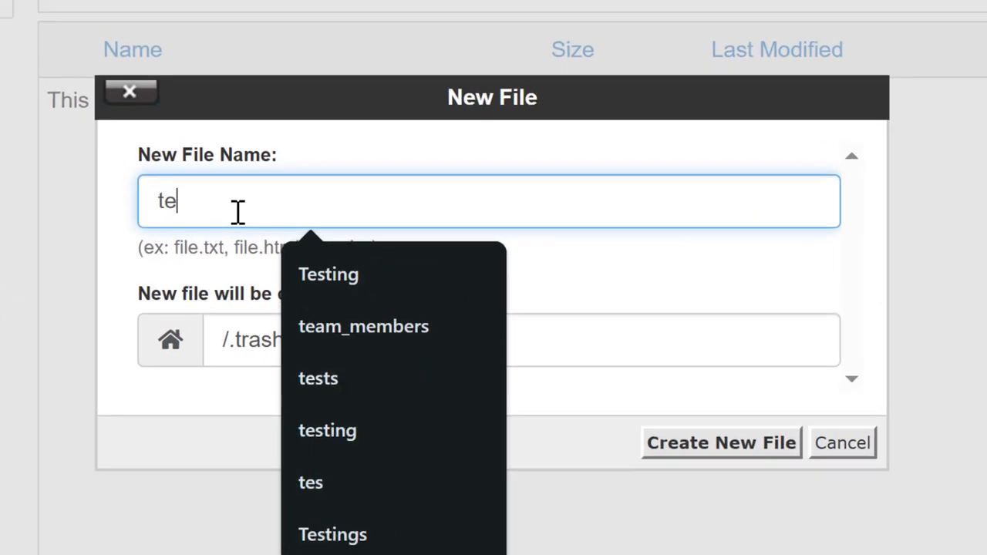
pyautogui.write('sting')
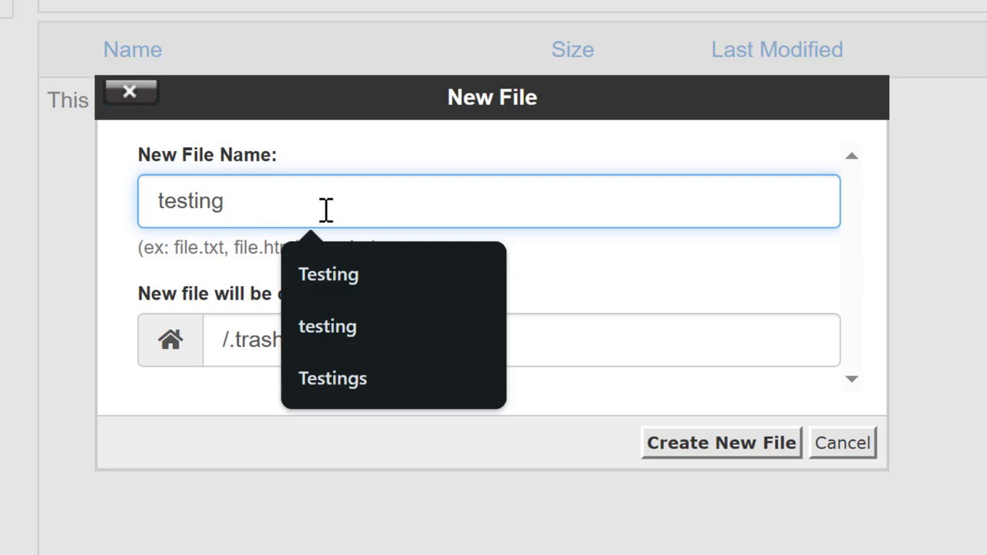
pyautogui.write('.t')
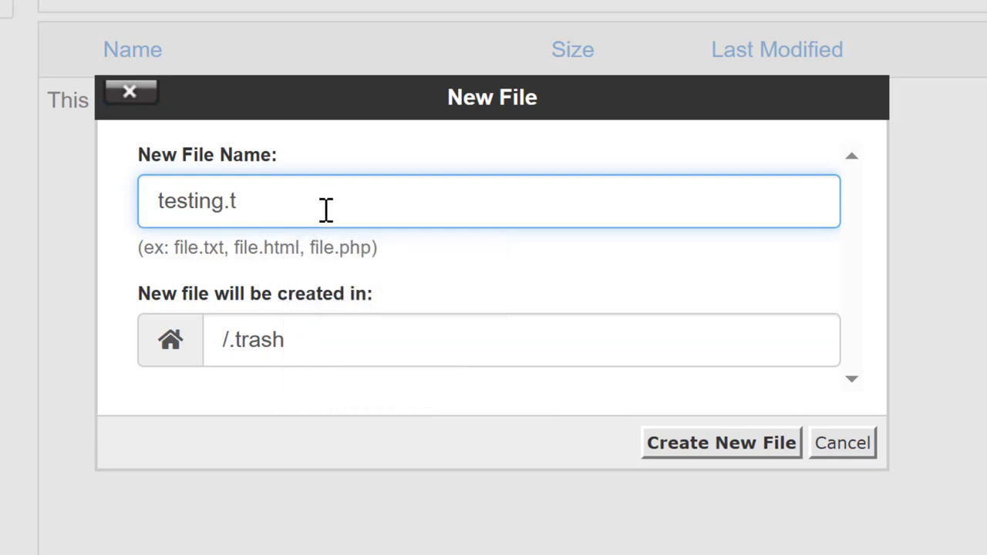
pyautogui.press('BackSpace')
pyautogui.press('BackSpace')
pyautogui.press('BackSpace')
pyautogui.press('BackSpace')
pyautogui.press('BackSpace')
pyautogui.press('BackSpace')
pyautogui.press('BackSpace')
pyautogui.press('BackSpace')
pyautogui.press('BackSpace')
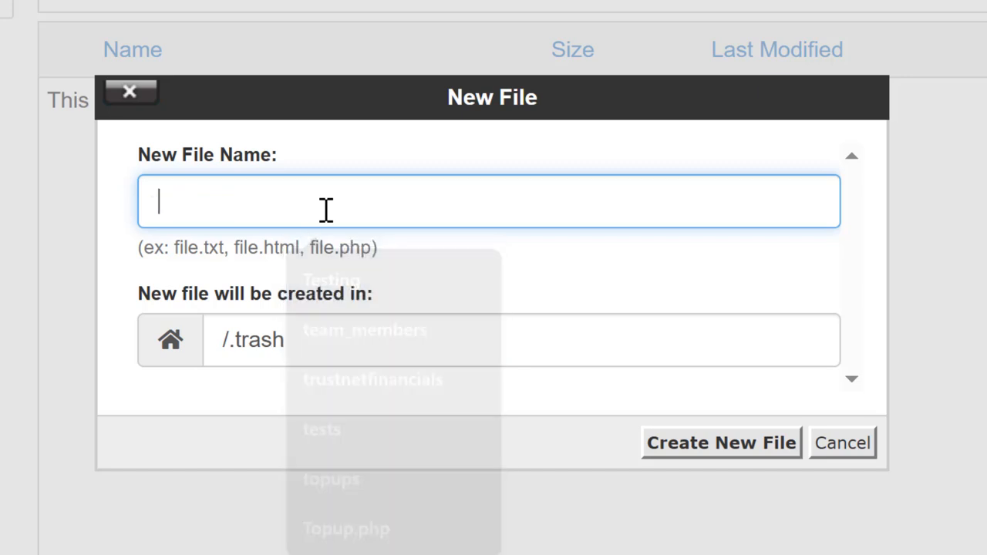
# Name the new file demo.txt, set its location to /public_html, and create it.
pyautogui.write('demo.')
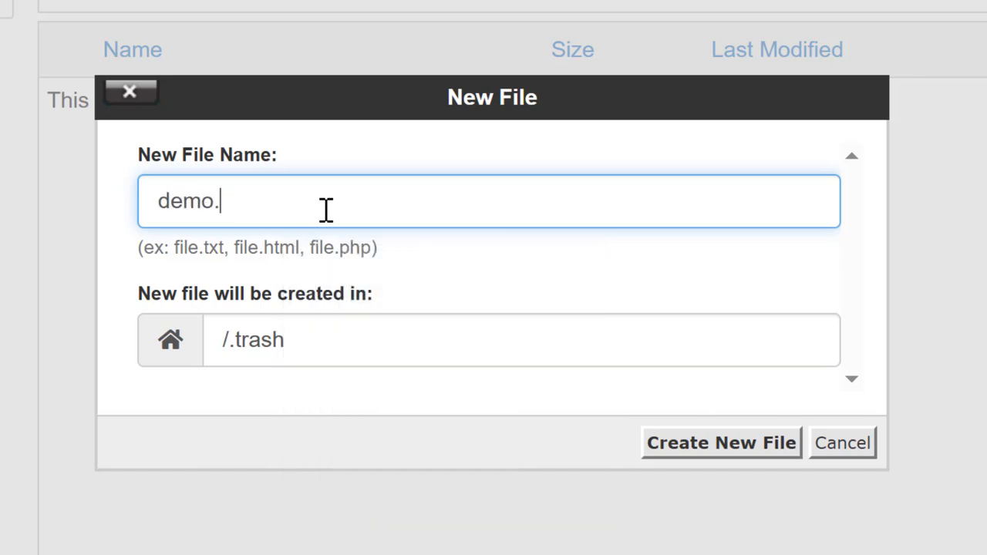
pyautogui.write('txt')
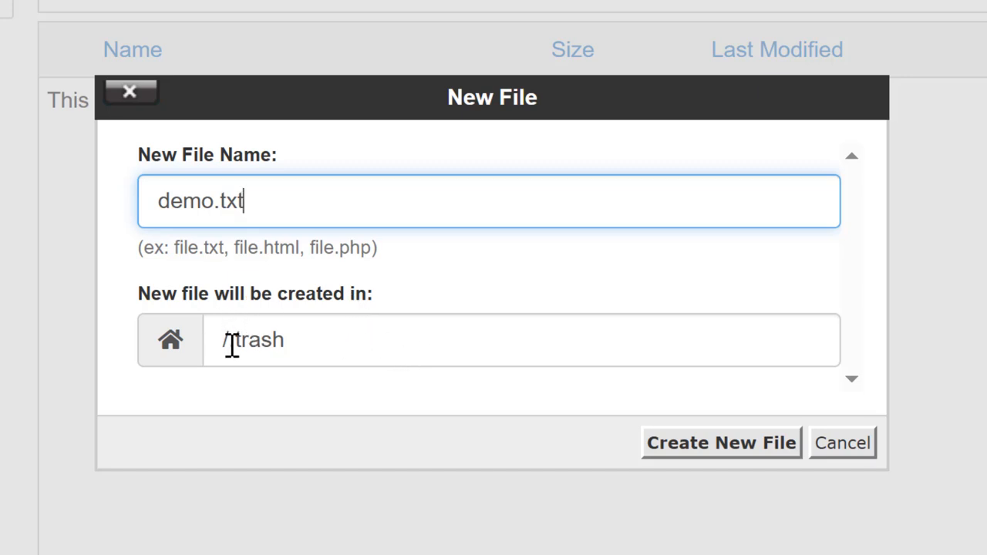
pyautogui.click(320, 339)
pyautogui.moveTo(320, 339); pyautogui.dragTo(205, 346)
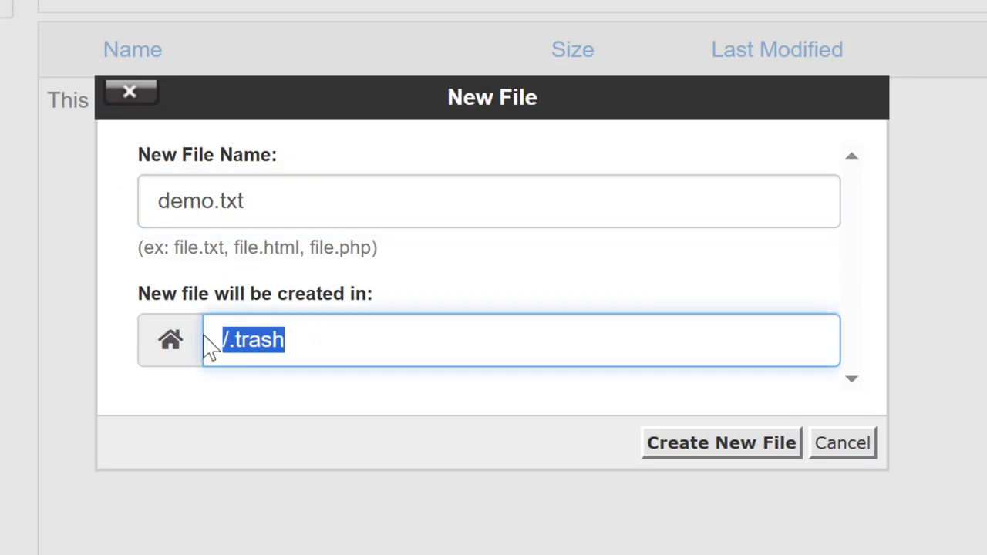
pyautogui.press('BackSpace')
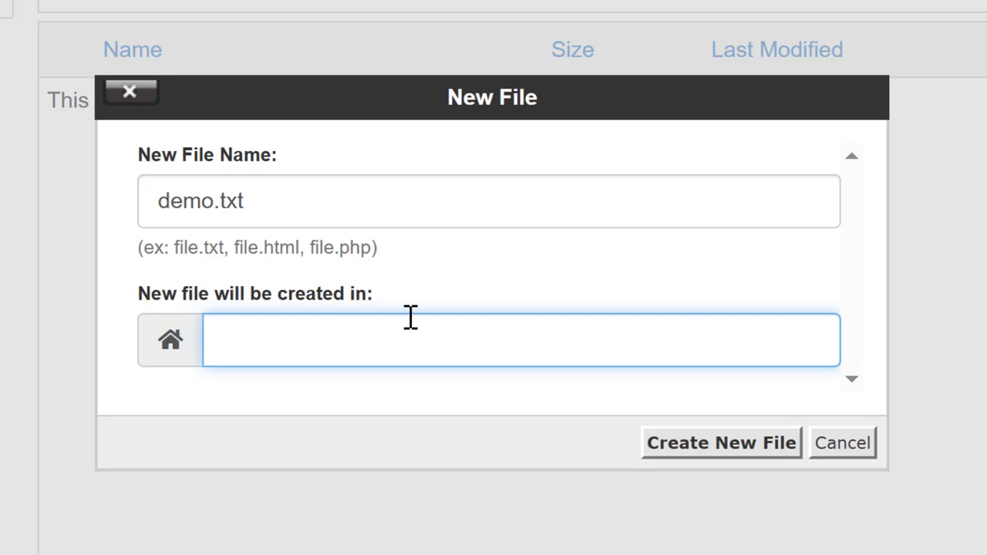
pyautogui.write('public_')
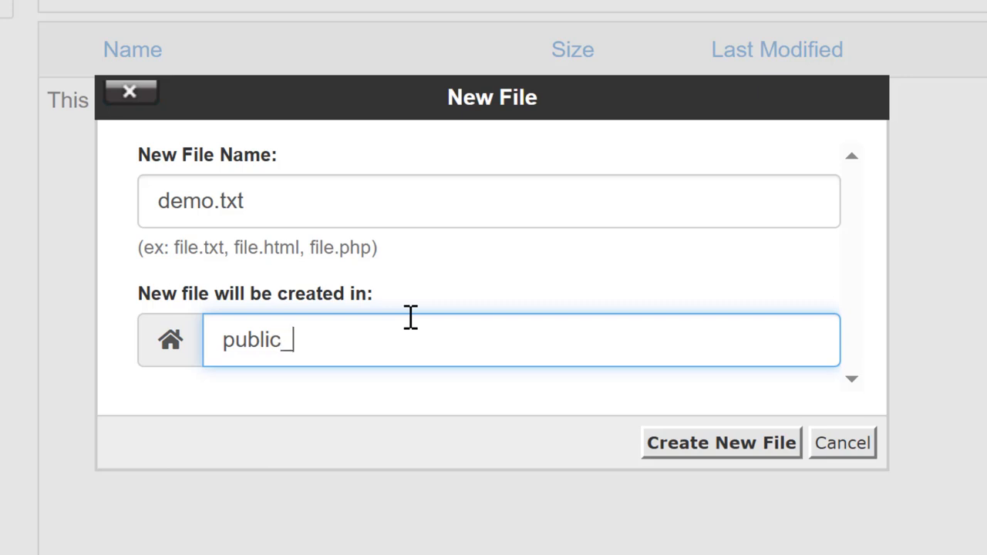
pyautogui.write('html')
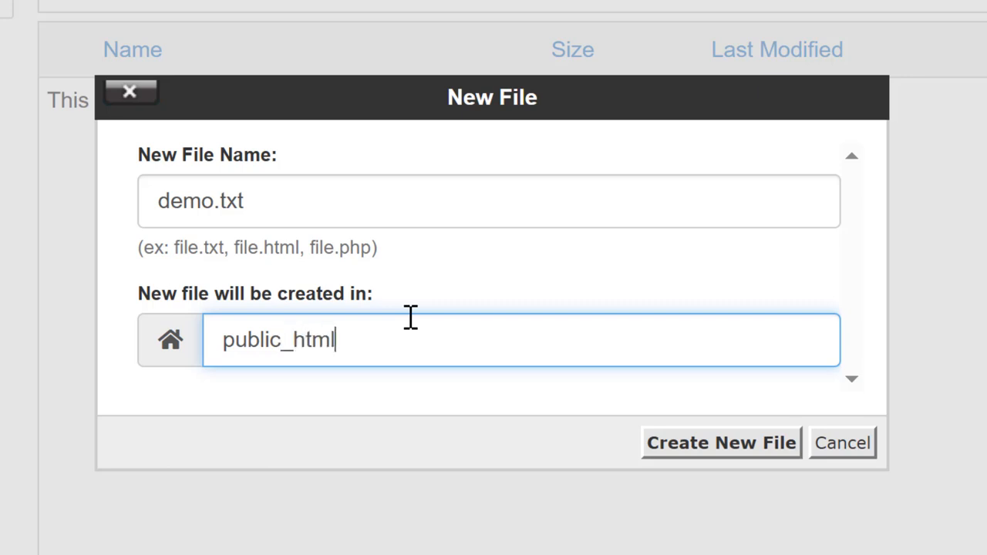
pyautogui.click(230, 347)
pyautogui.write('/')
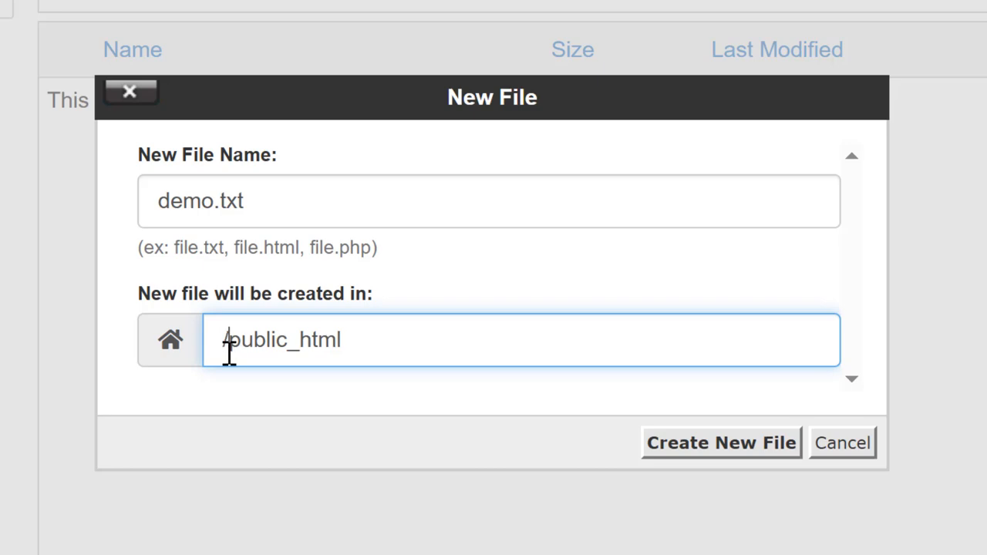
pyautogui.click(736, 453)
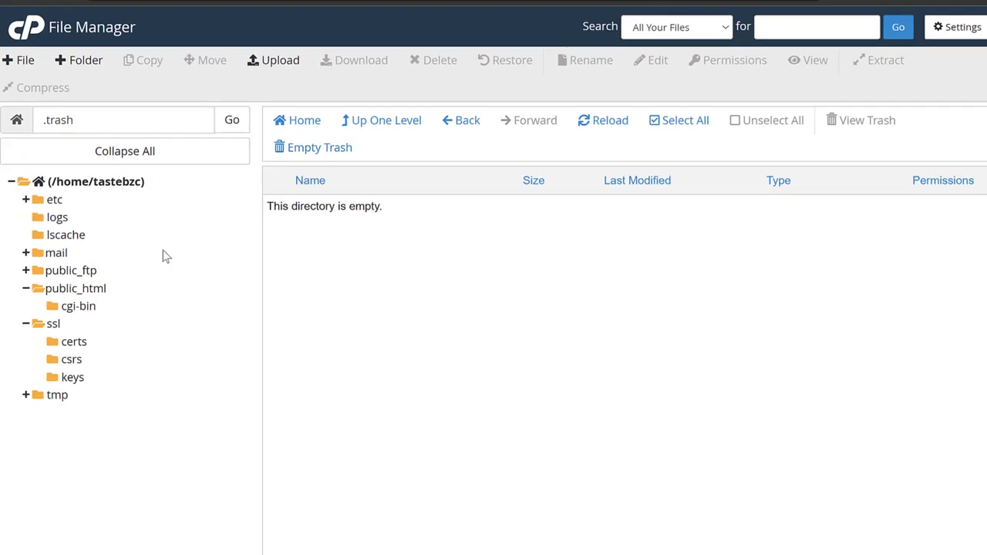
# Open the public_html folder and check the last modified time of demo.txt.
pyautogui.click(86, 291)
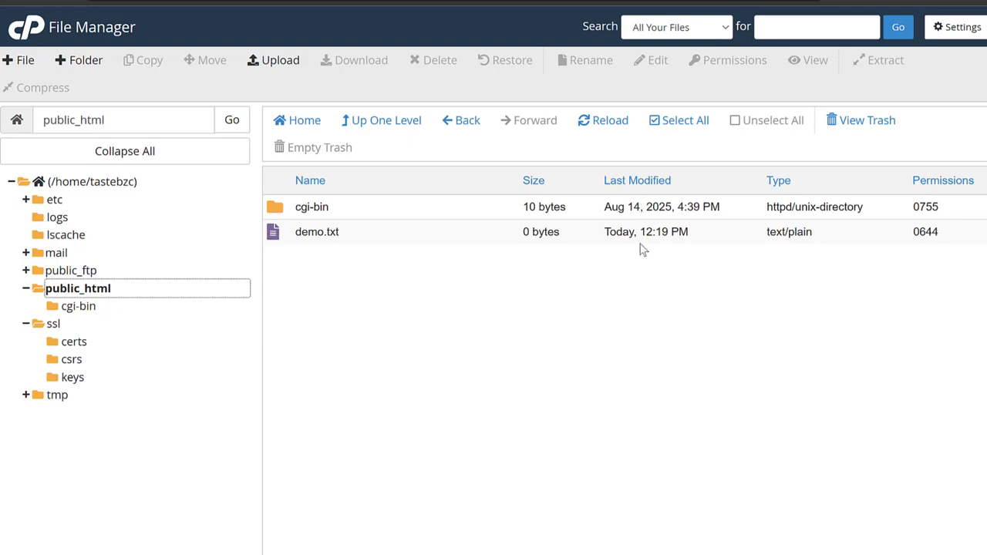
pyautogui.moveTo(608, 234); pyautogui.dragTo(686, 233)
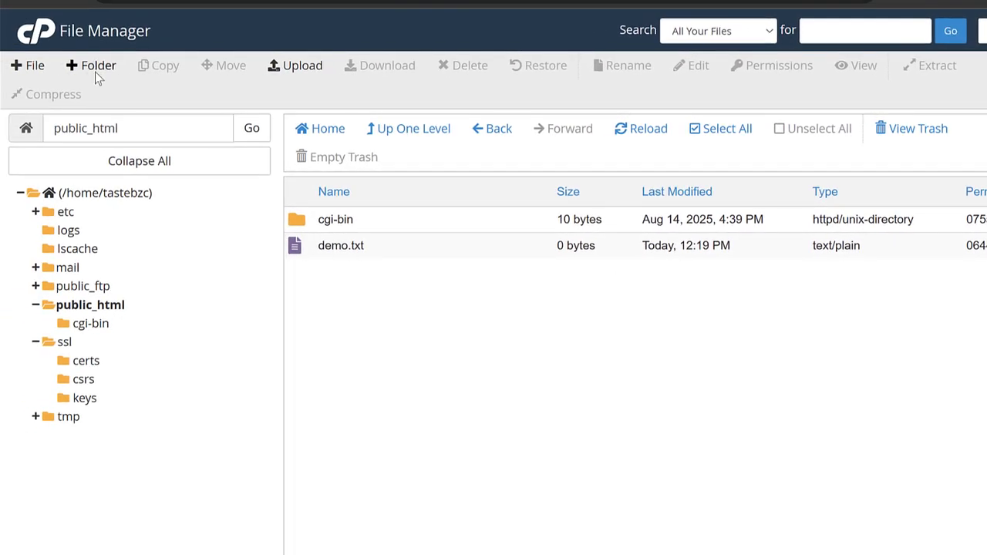
# Create a new folder named demo in /public_html.
pyautogui.click(95, 72)
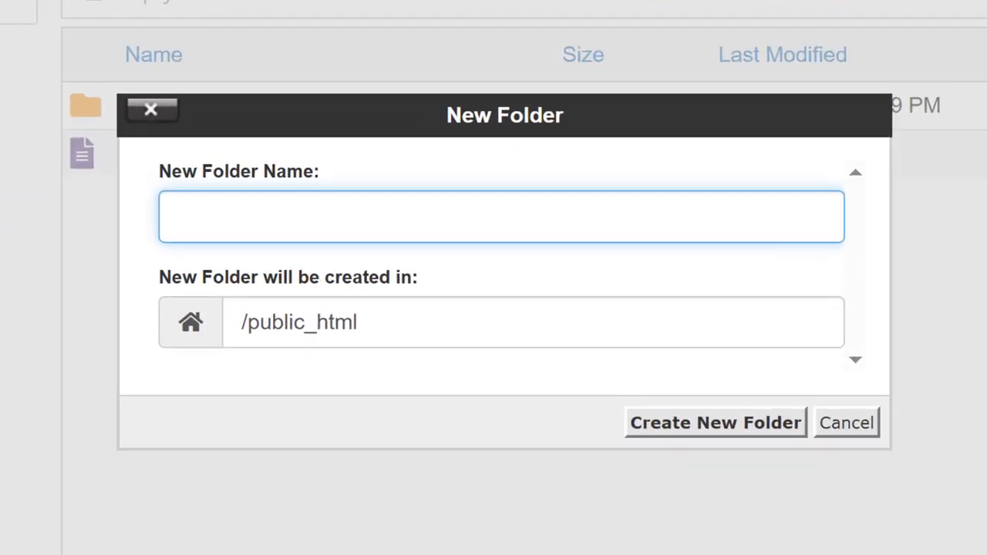
pyautogui.click(240, 220)
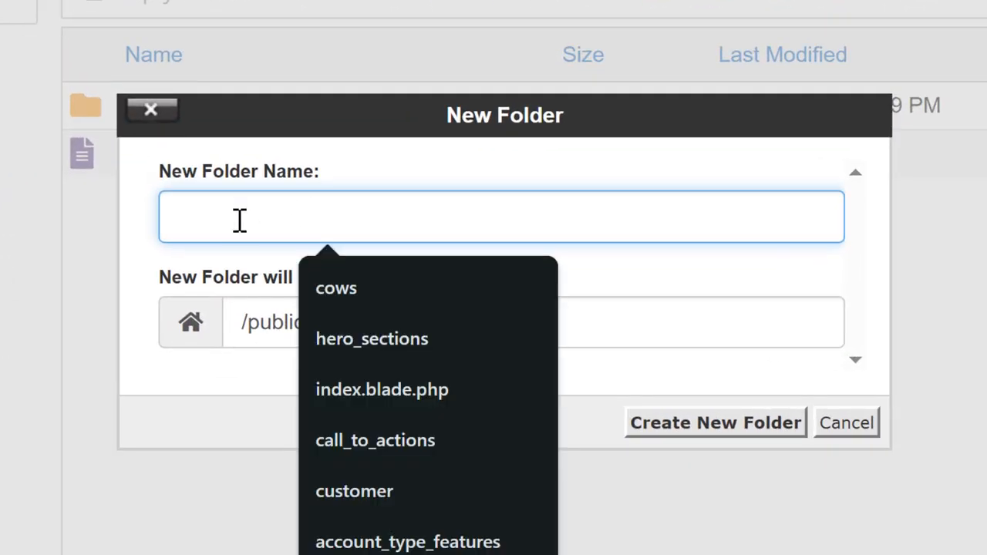
pyautogui.write('d')
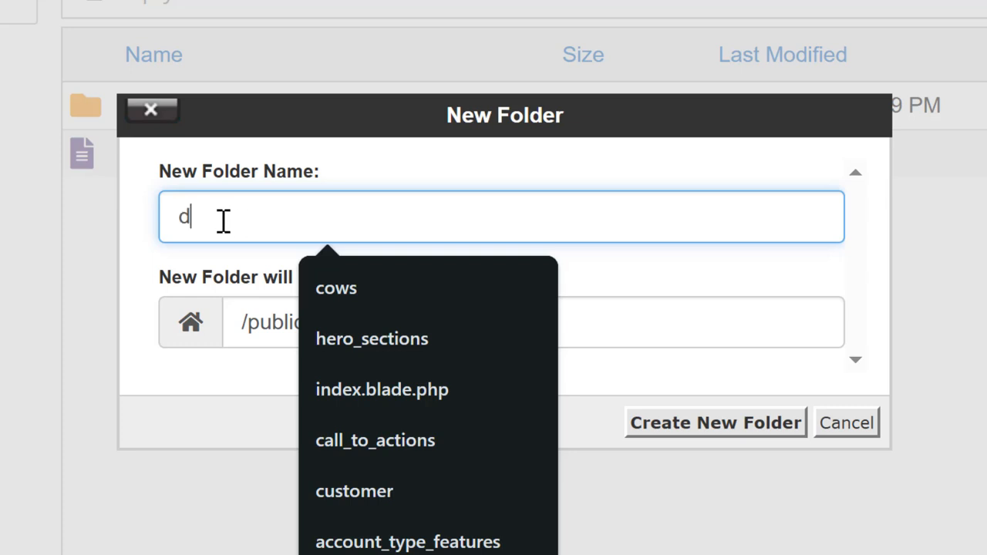
pyautogui.write('emo')
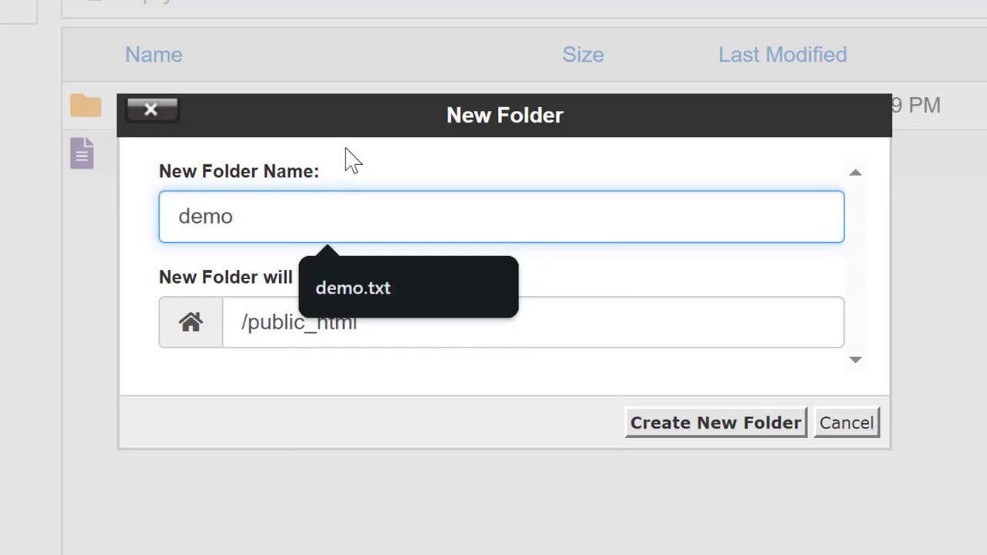
pyautogui.click(381, 155)
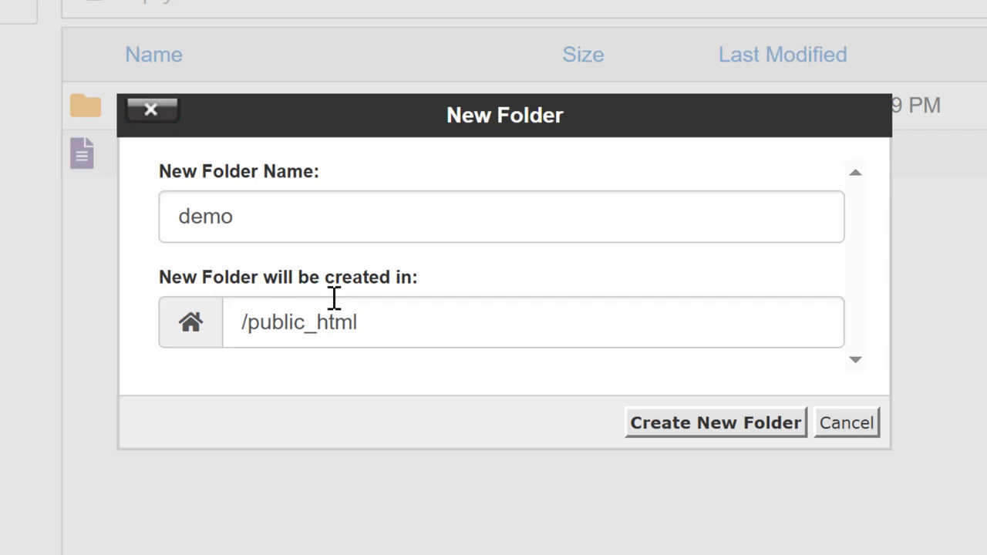
pyautogui.click(667, 428)
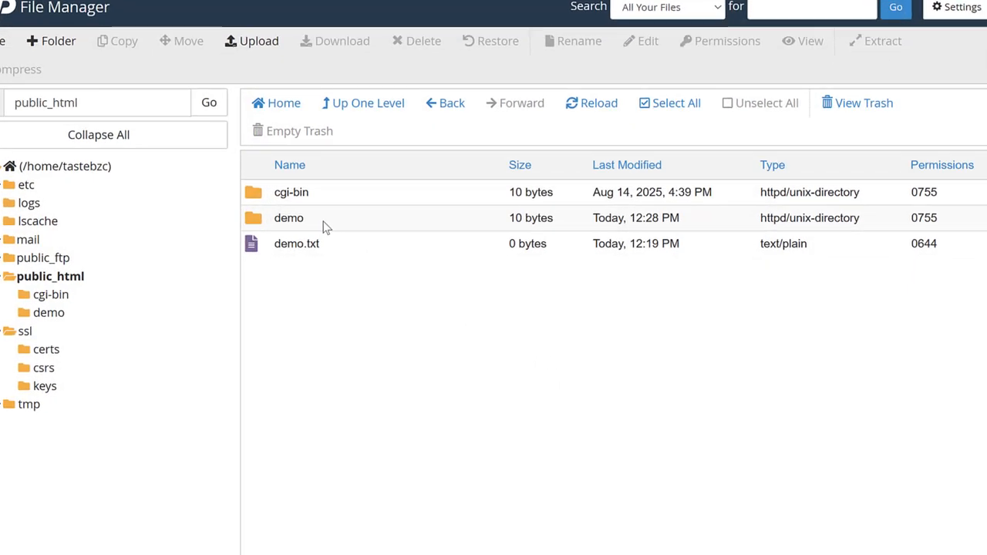
# Look inside the new demo folder, go back up to the home directory, and return to public_html.
pyautogui.doubleClick(361, 224)
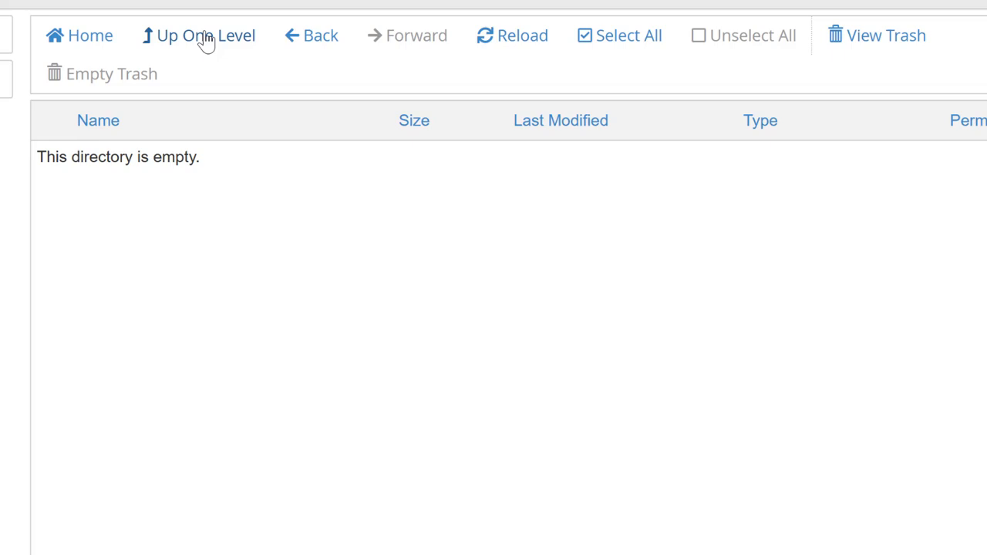
pyautogui.click(205, 39)
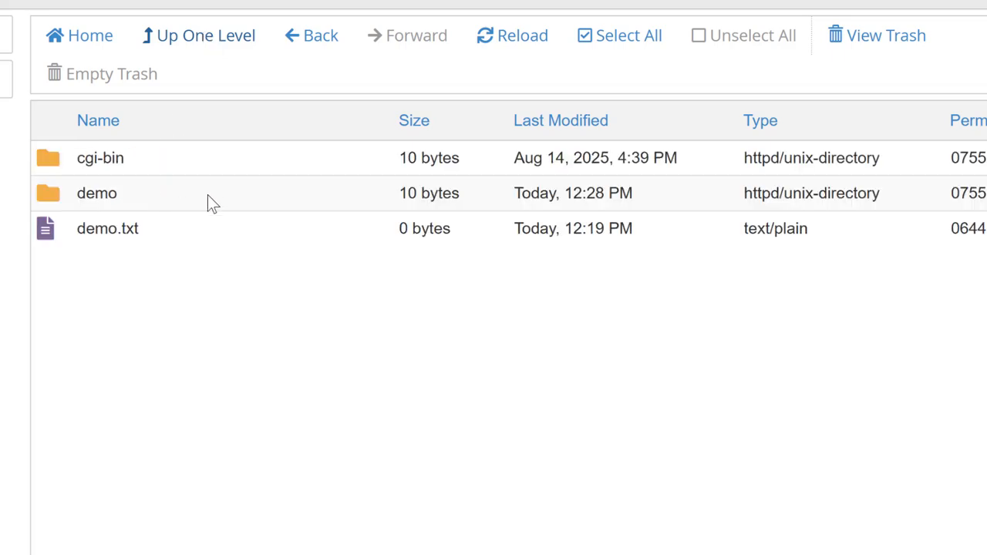
pyautogui.doubleClick(213, 193)
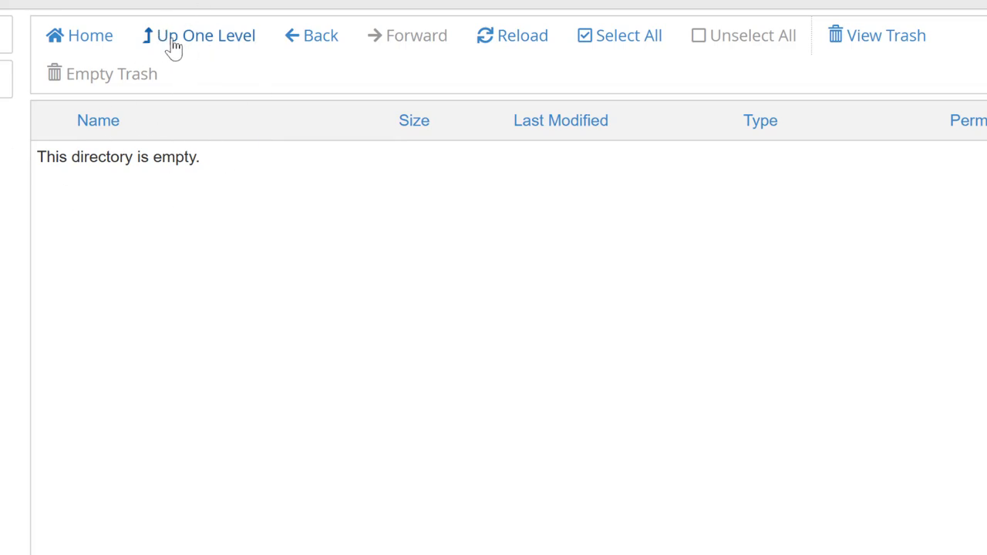
pyautogui.click(212, 38)
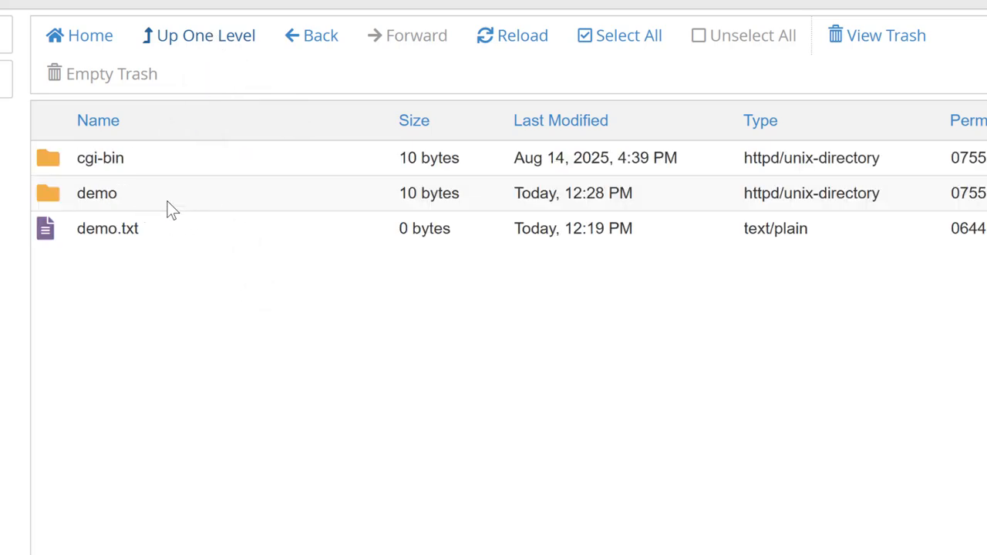
pyautogui.click(198, 43)
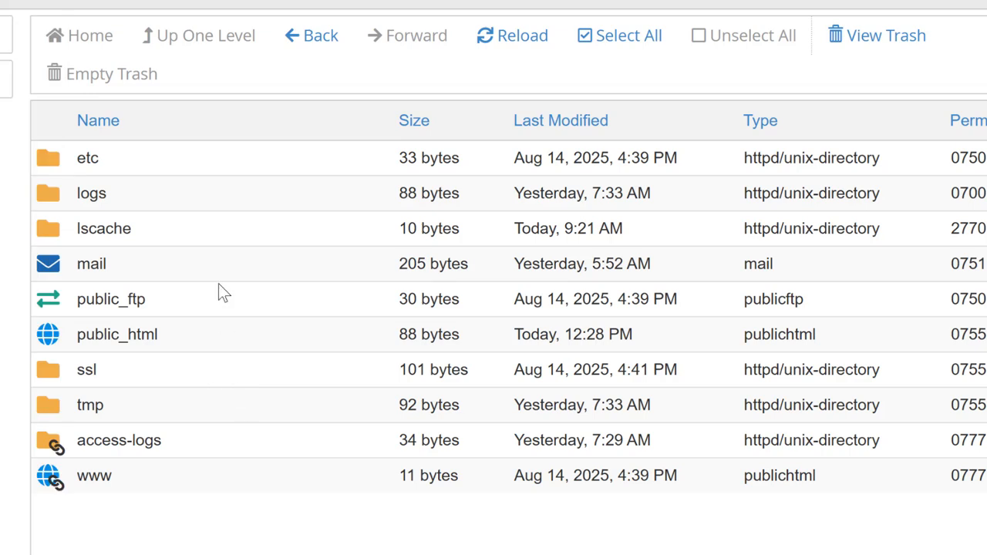
pyautogui.doubleClick(222, 338)
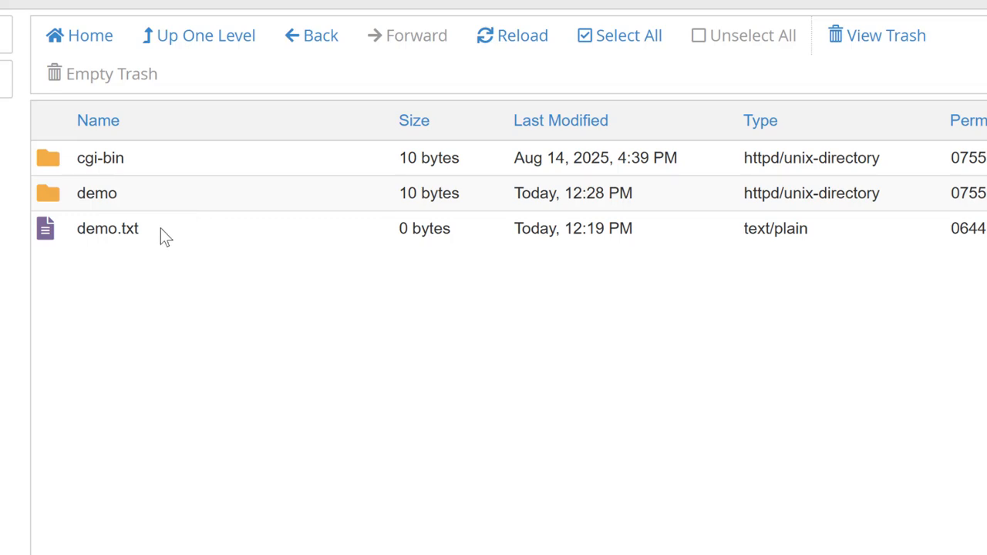
# Move demo.txt from public_html to the path /demo.
pyautogui.click(162, 237)
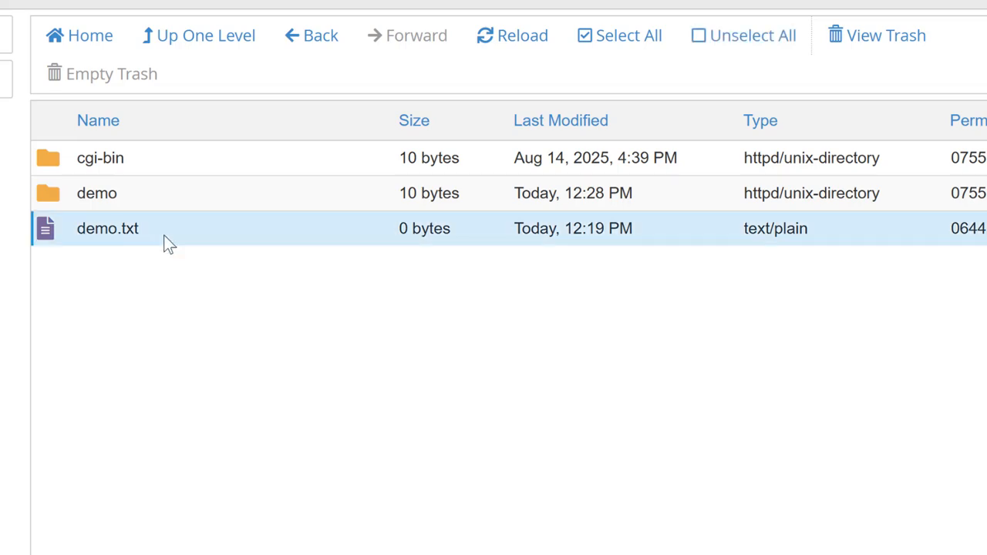
pyautogui.rightClick(104, 222)
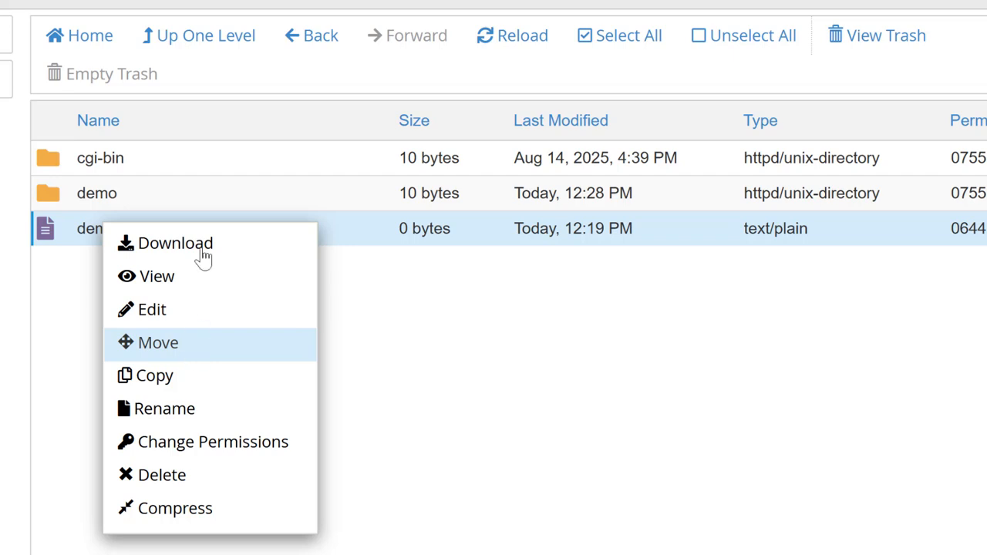
pyautogui.click(171, 344)
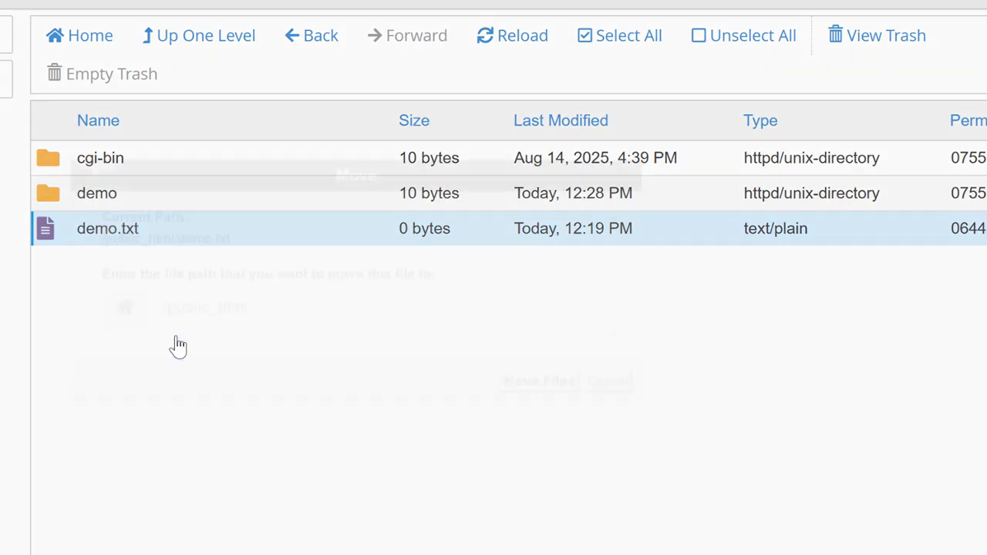
pyautogui.press('BackSpace')
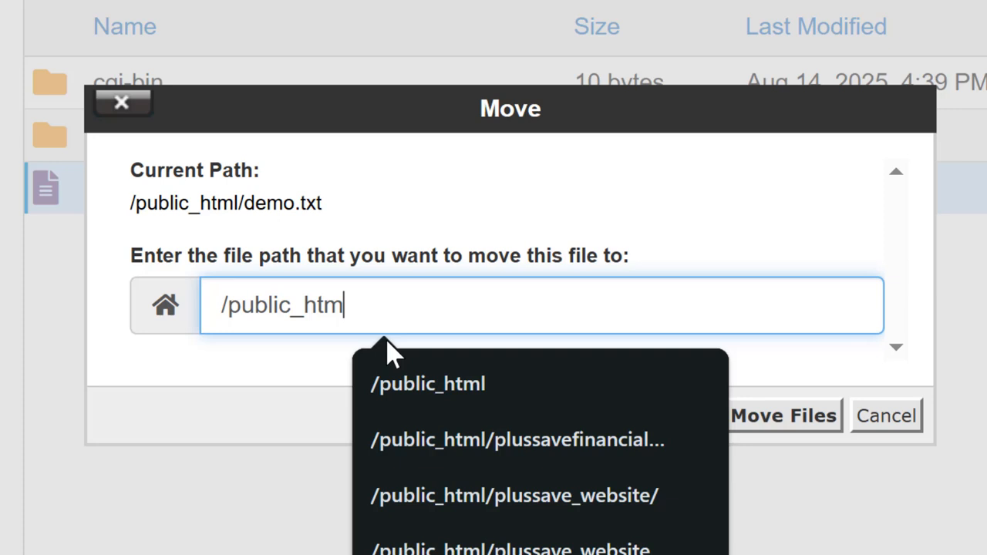
pyautogui.press('BackSpace')
pyautogui.press('BackSpace')
pyautogui.press('BackSpace')
pyautogui.press('BackSpace')
pyautogui.press('BackSpace')
pyautogui.press('BackSpace')
pyautogui.press('BackSpace')
pyautogui.press('BackSpace')
pyautogui.press('BackSpace')
pyautogui.press('BackSpace')
pyautogui.press('BackSpace')
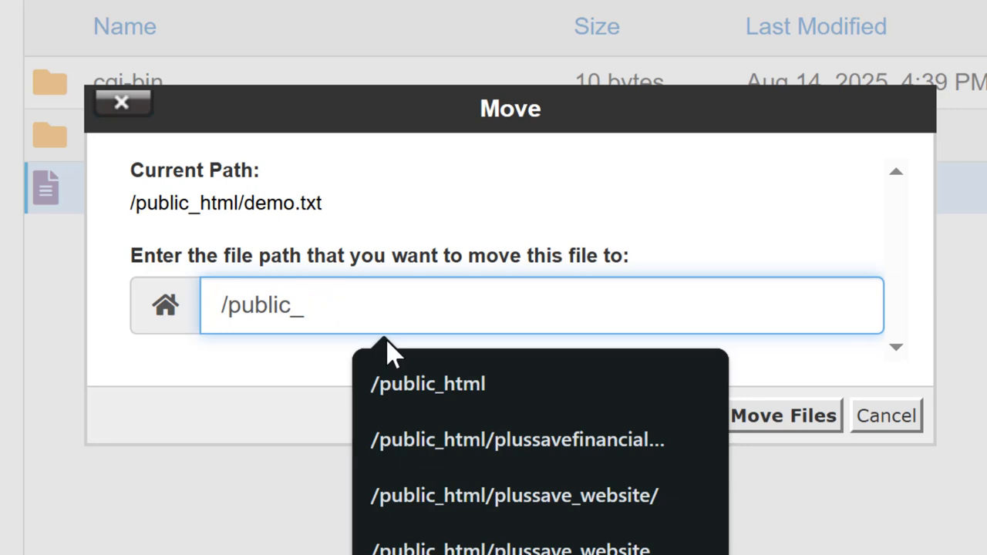
pyautogui.write('.')
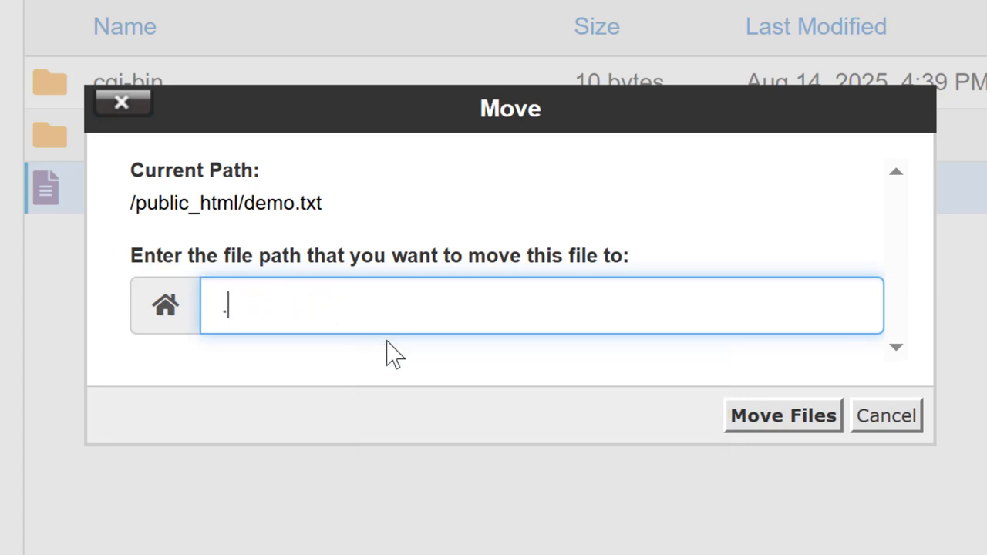
pyautogui.write('/')
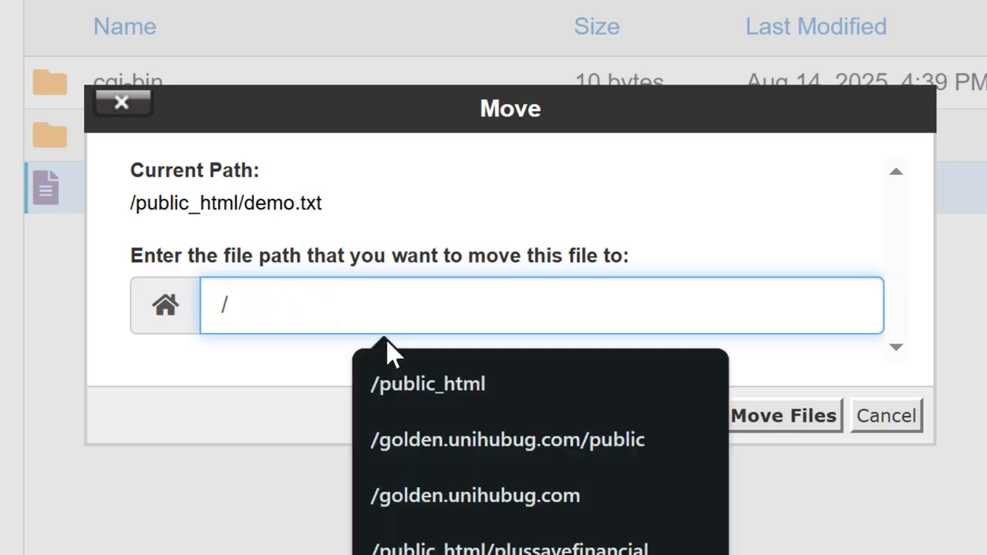
pyautogui.write('demo')
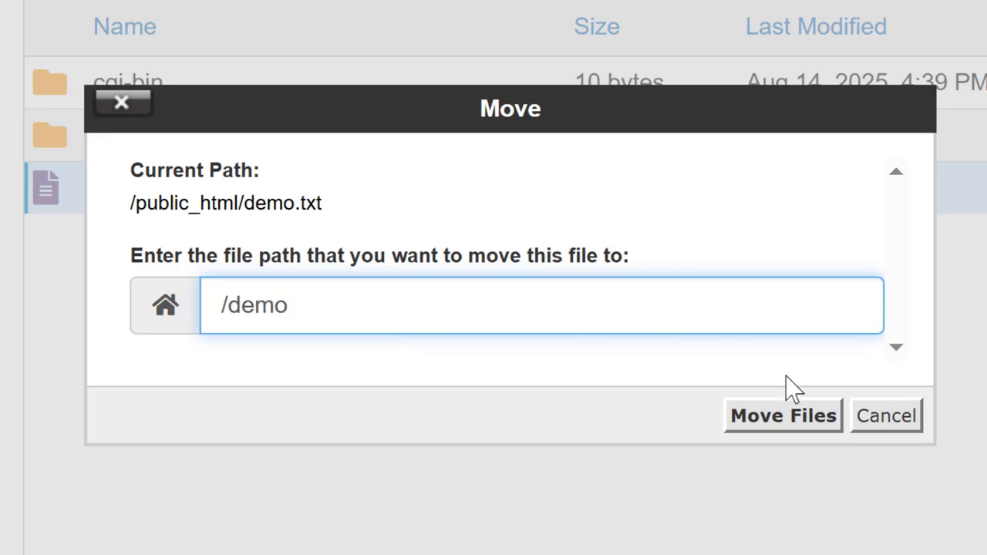
pyautogui.click(782, 418)
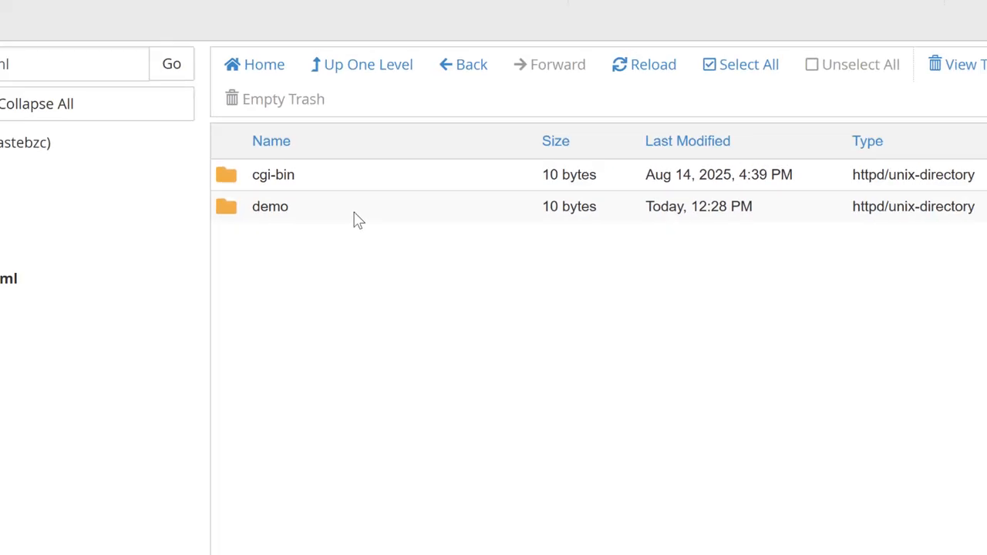
# Check the demo folder, return to the home directory, and move the demo file there to /public_html/demo.
pyautogui.doubleClick(383, 228)
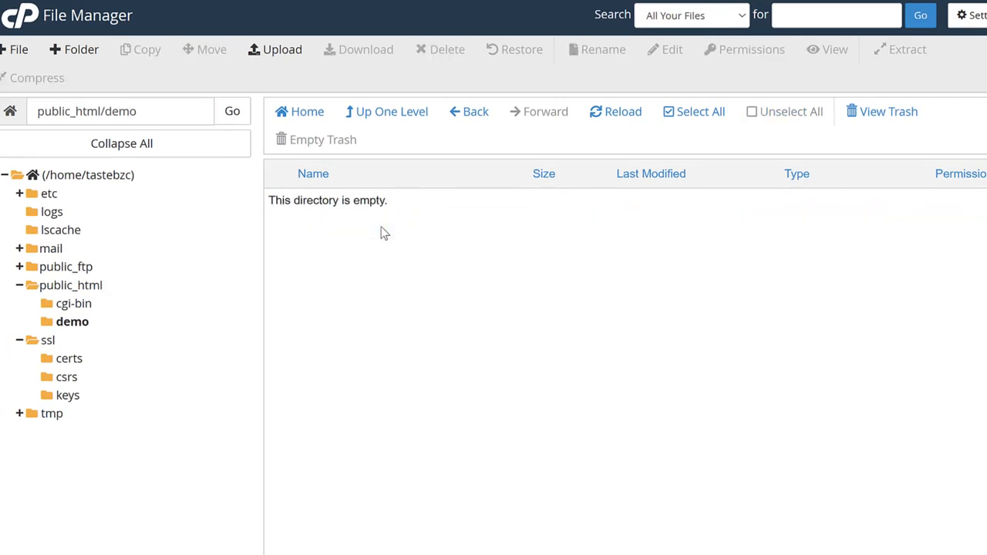
pyautogui.click(404, 117)
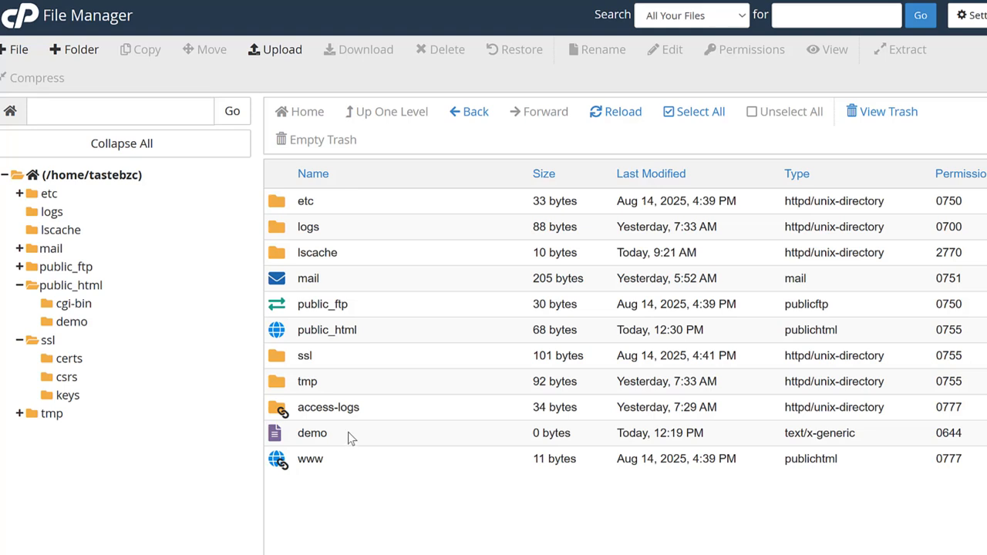
pyautogui.click(347, 437)
pyautogui.click(349, 433)
pyautogui.click(352, 436)
pyautogui.rightClick(353, 440)
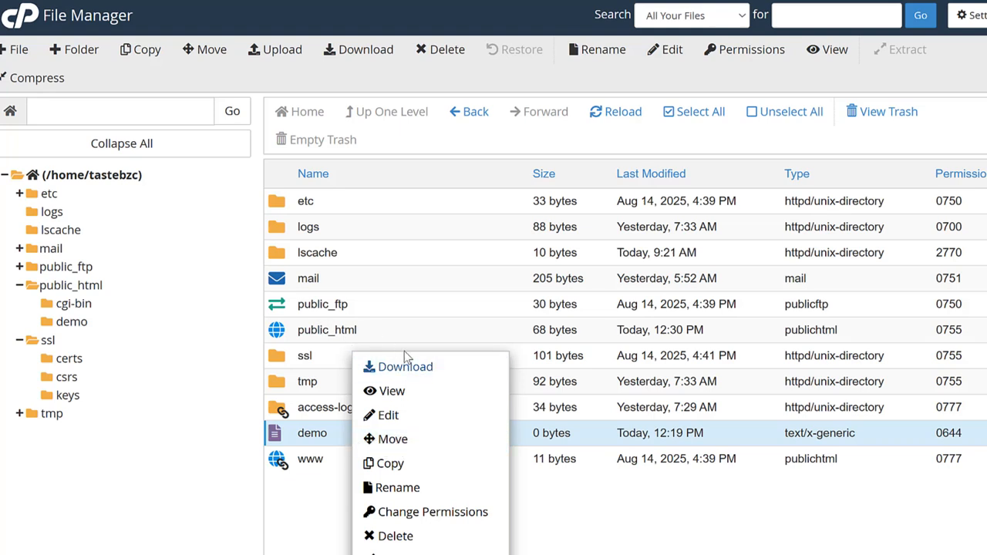
pyautogui.click(403, 439)
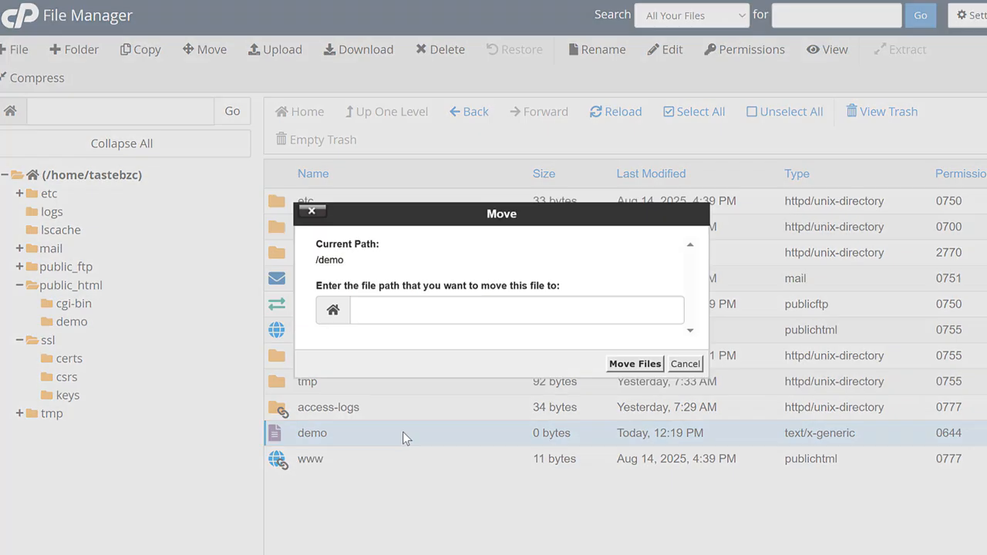
pyautogui.click(383, 318)
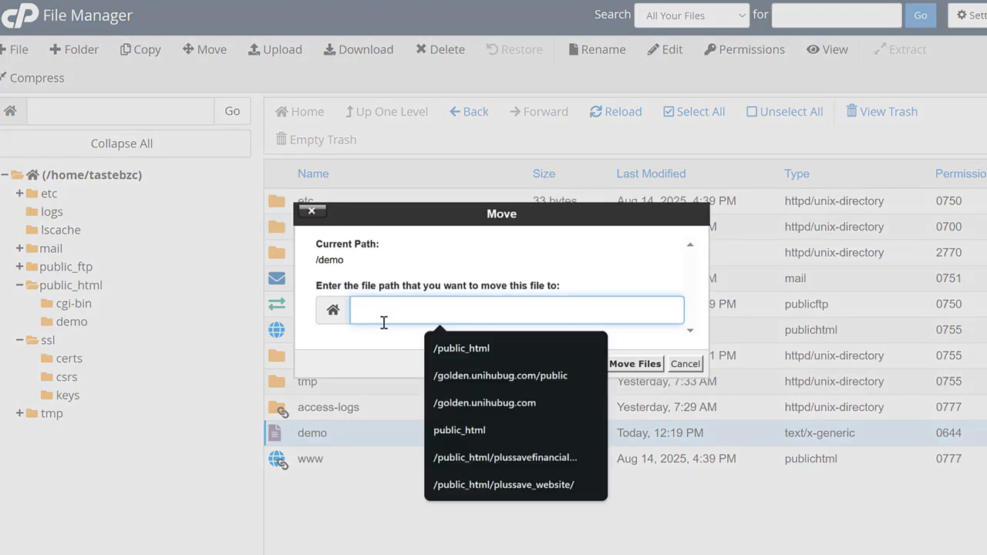
pyautogui.click(455, 348)
pyautogui.write('/')
pyautogui.write('demo')
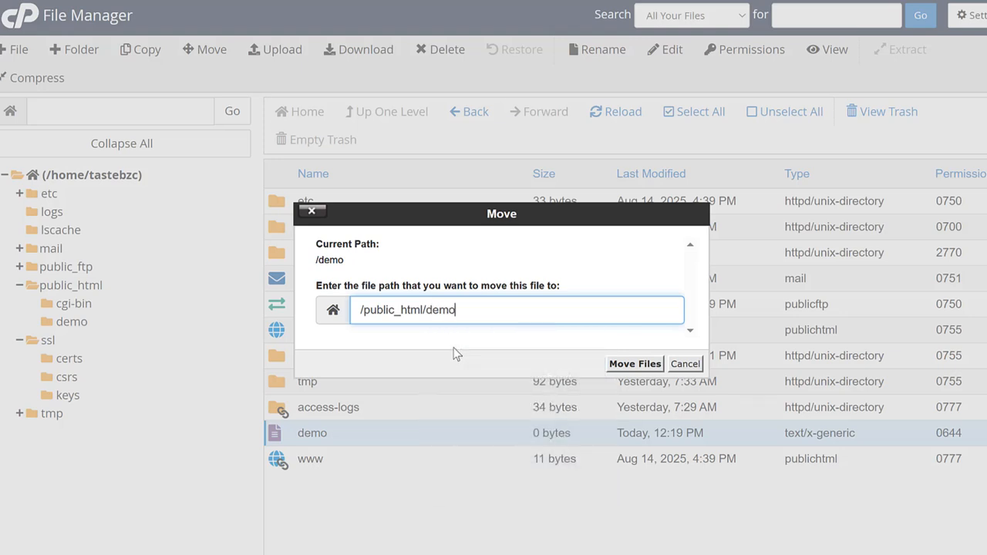
pyautogui.click(633, 364)
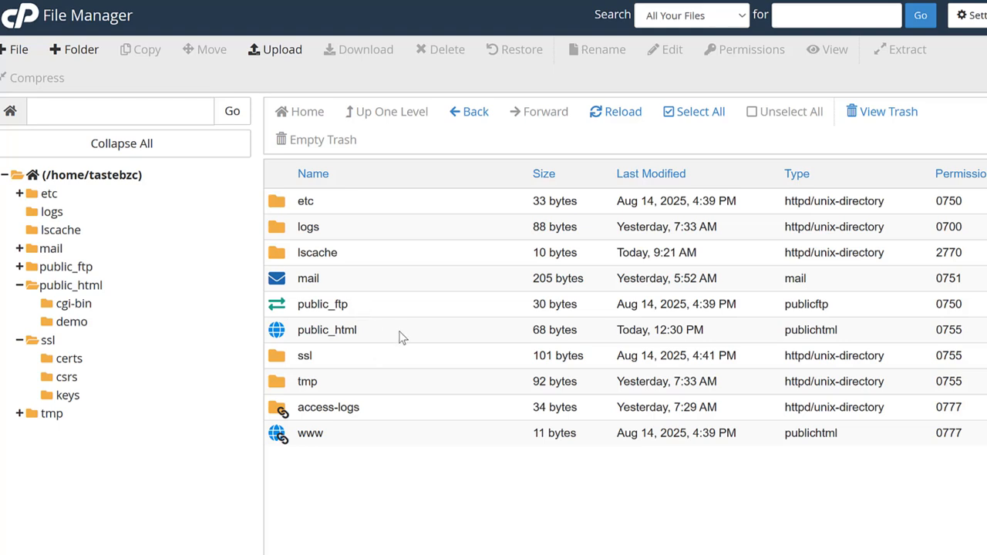
# Open the demo folder inside public_html and rename the demo file as demofile.
pyautogui.doubleClick(402, 337)
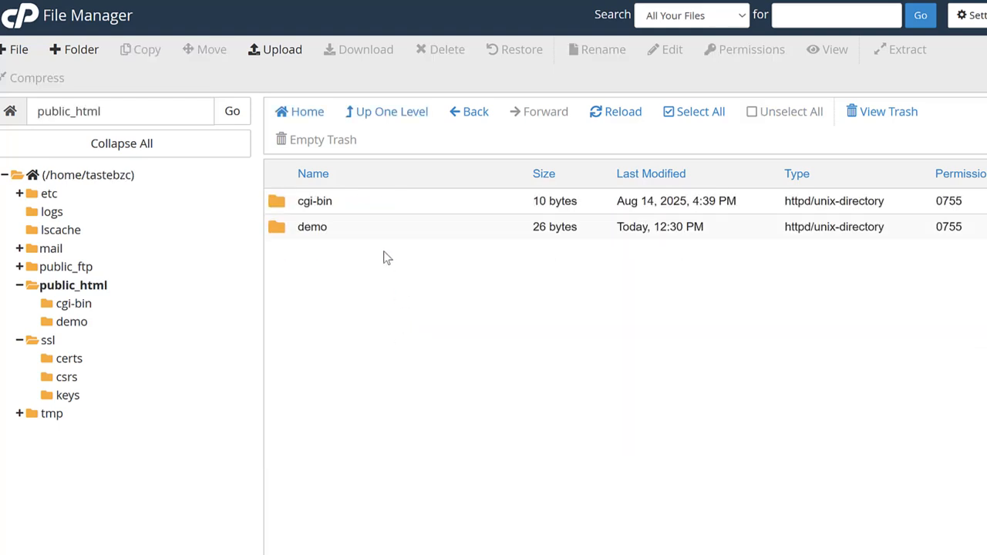
pyautogui.doubleClick(351, 230)
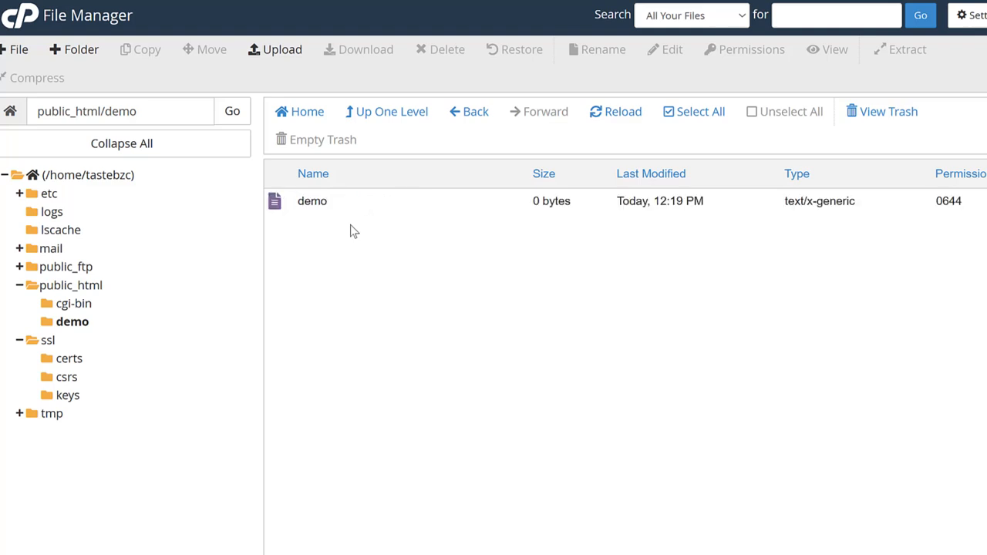
pyautogui.click(318, 201)
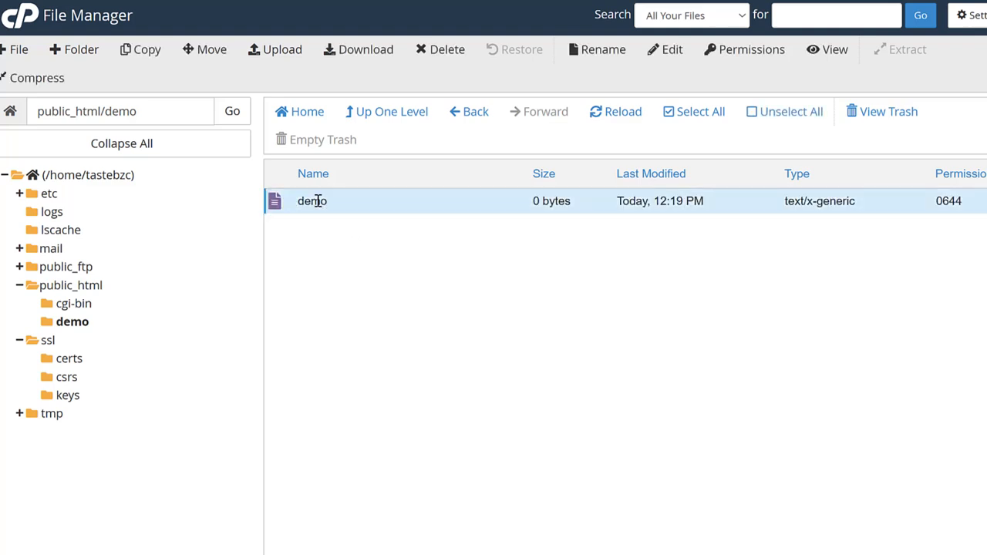
pyautogui.doubleClick(317, 200)
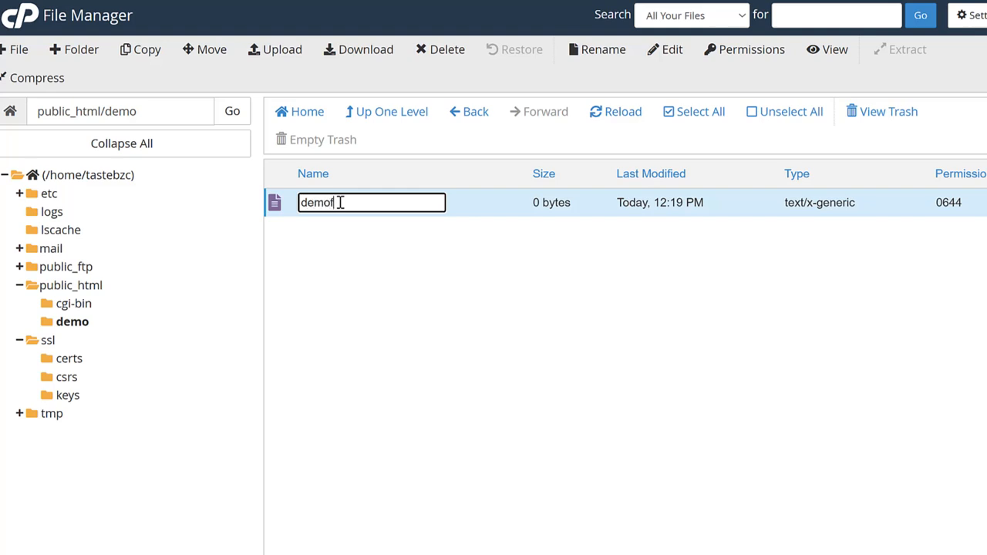
pyautogui.write('file')
pyautogui.press('Return')
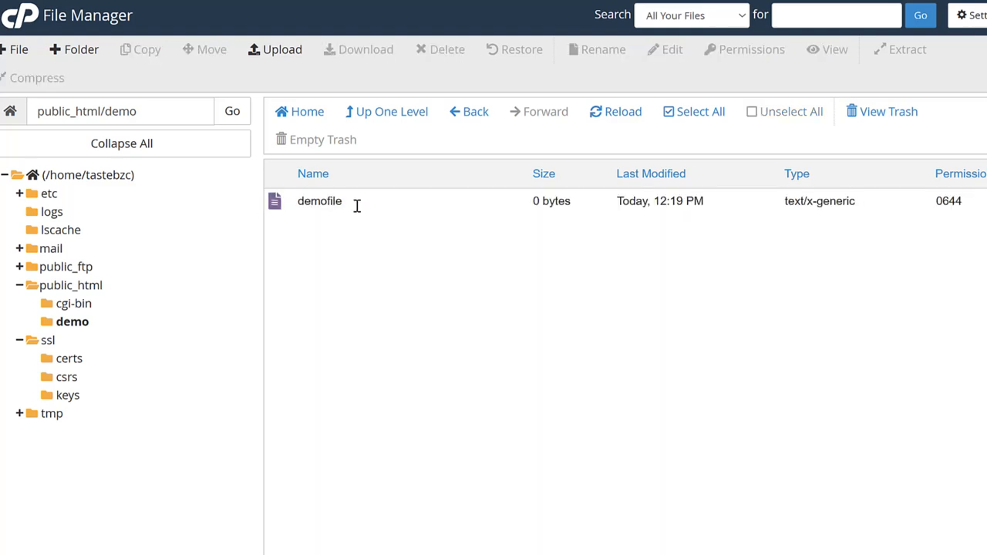
# Download demofile from the demo folder and select it in the file list.
pyautogui.doubleClick(350, 210)
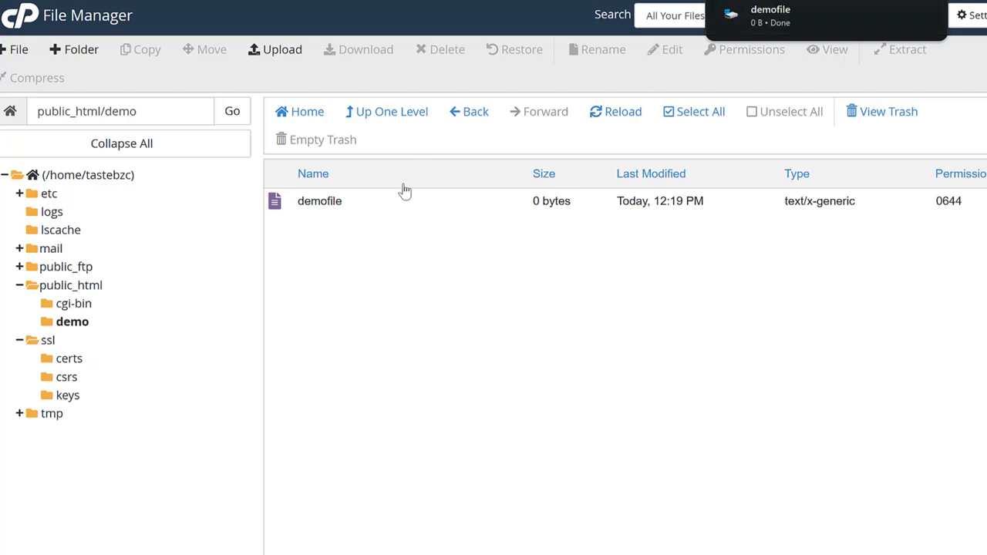
pyautogui.click(390, 211)
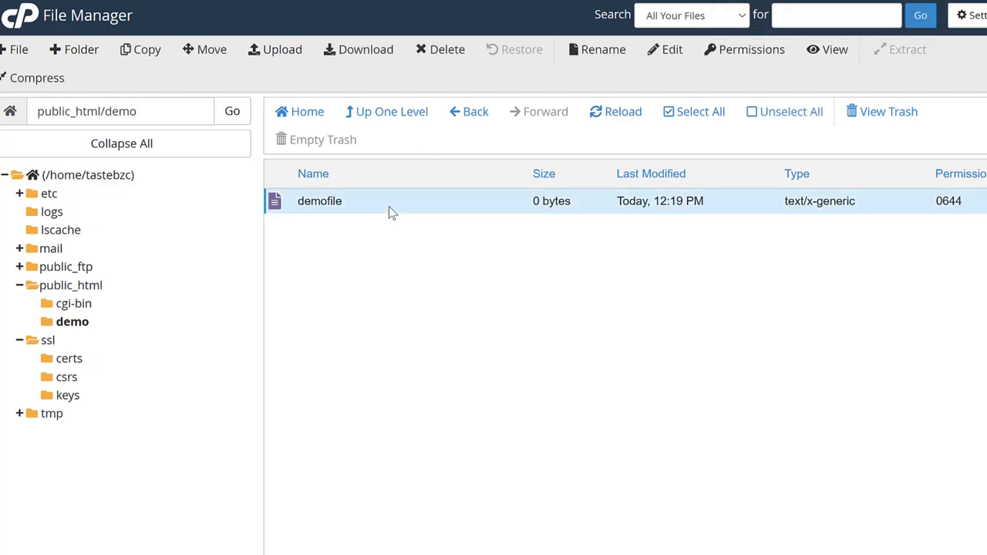
# View the contents of demofile in public_html/demo and close the viewer.
pyautogui.rightClick(390, 211)
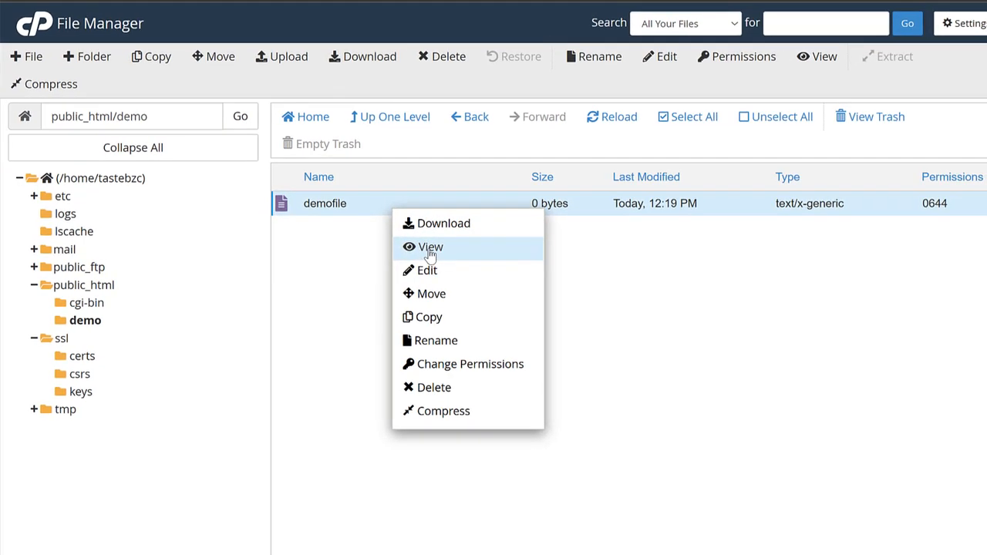
pyautogui.click(429, 251)
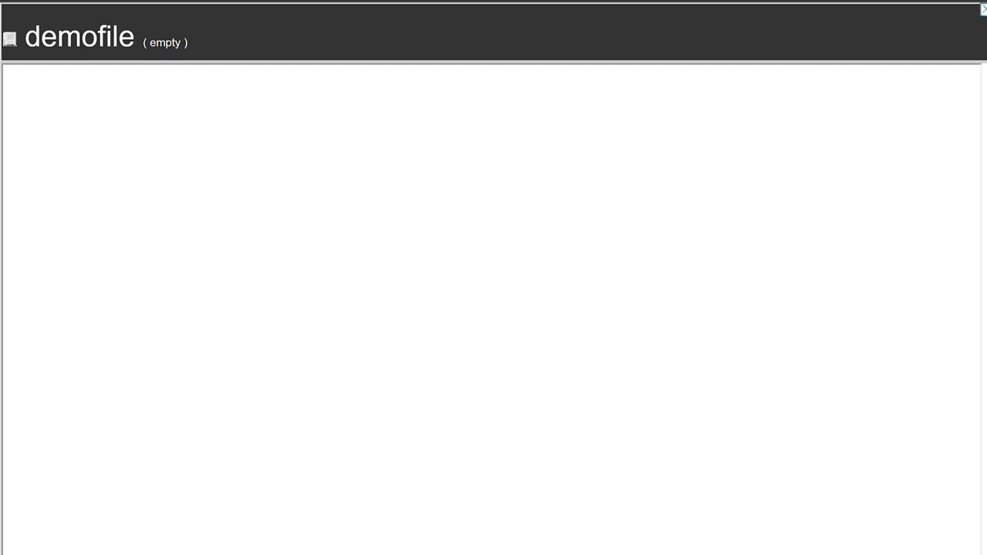
pyautogui.hotkey('ctrl', 'w')
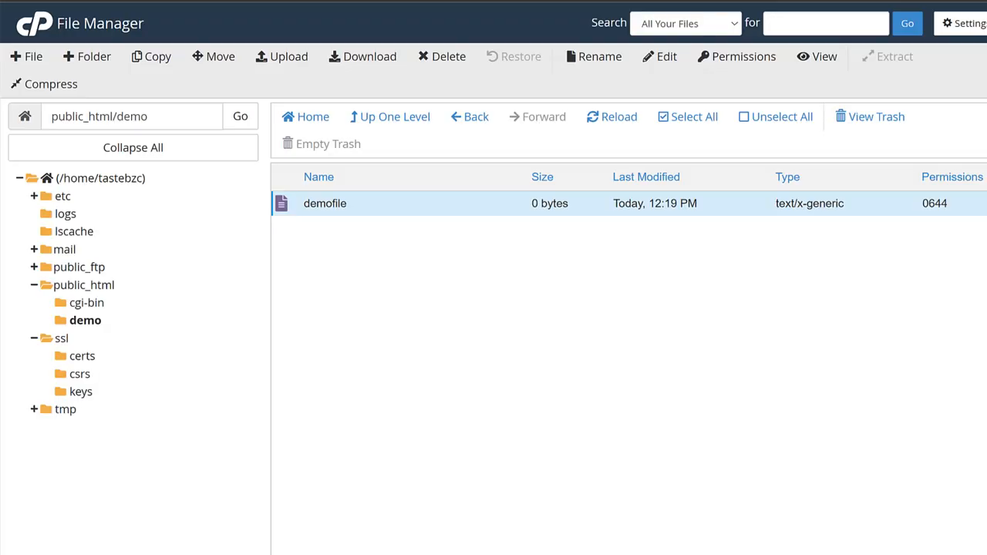
# Delete demofile to the trash without skipping it, and reopen the demo folder from public_html to check its contents.
pyautogui.rightClick(359, 216)
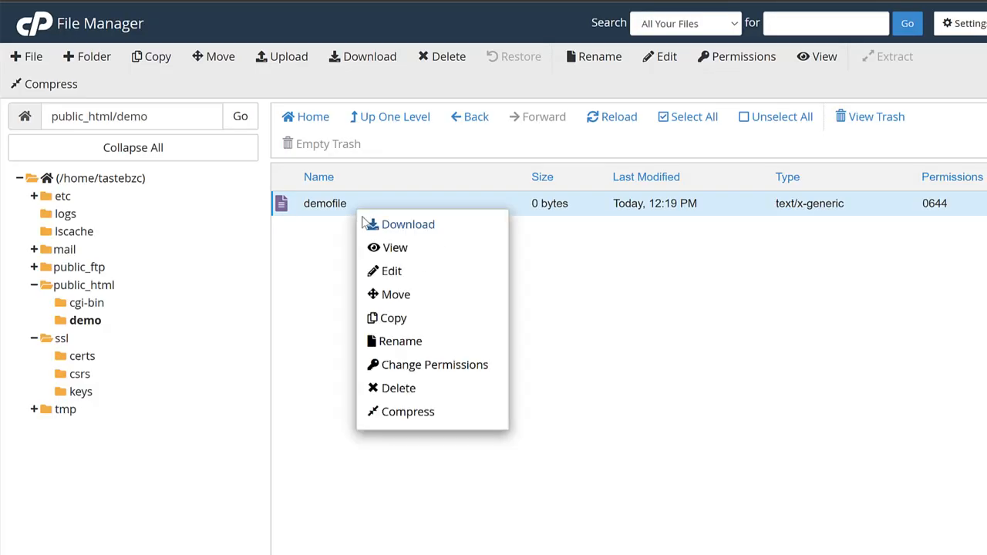
pyautogui.click(433, 391)
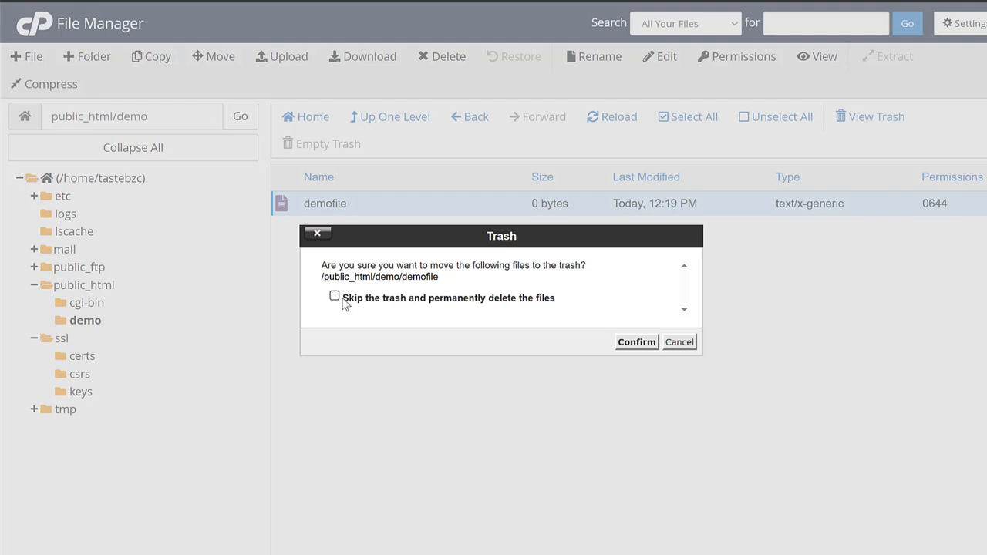
pyautogui.click(630, 348)
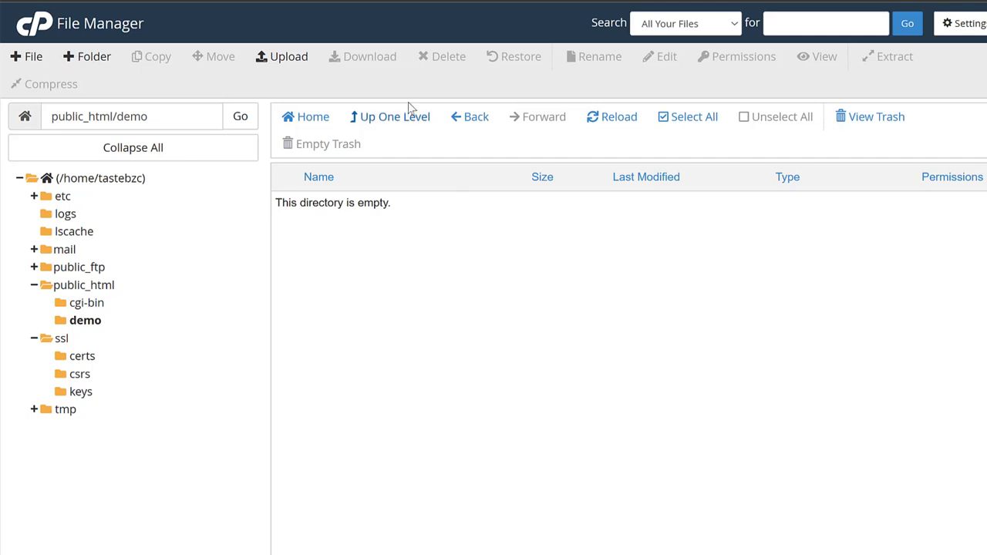
pyautogui.click(390, 120)
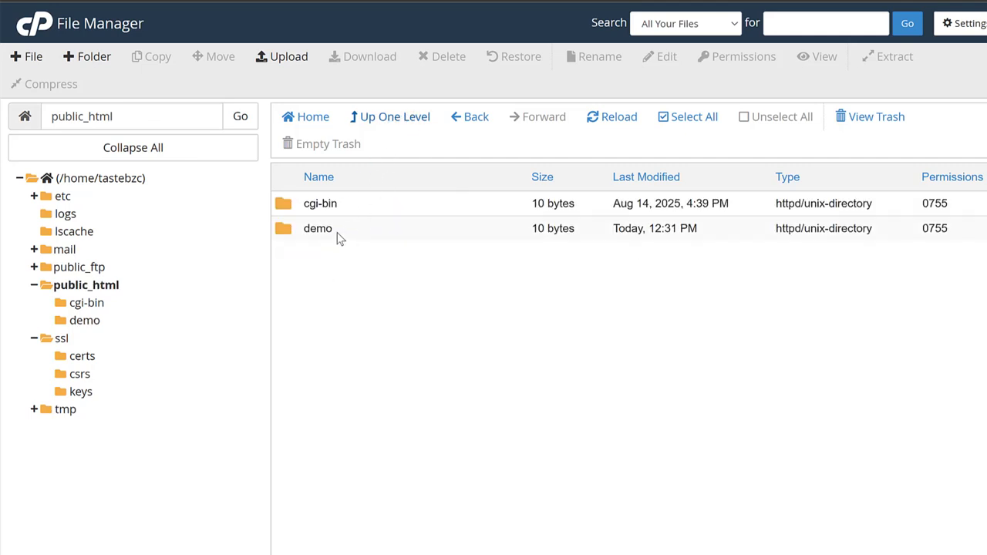
pyautogui.doubleClick(370, 235)
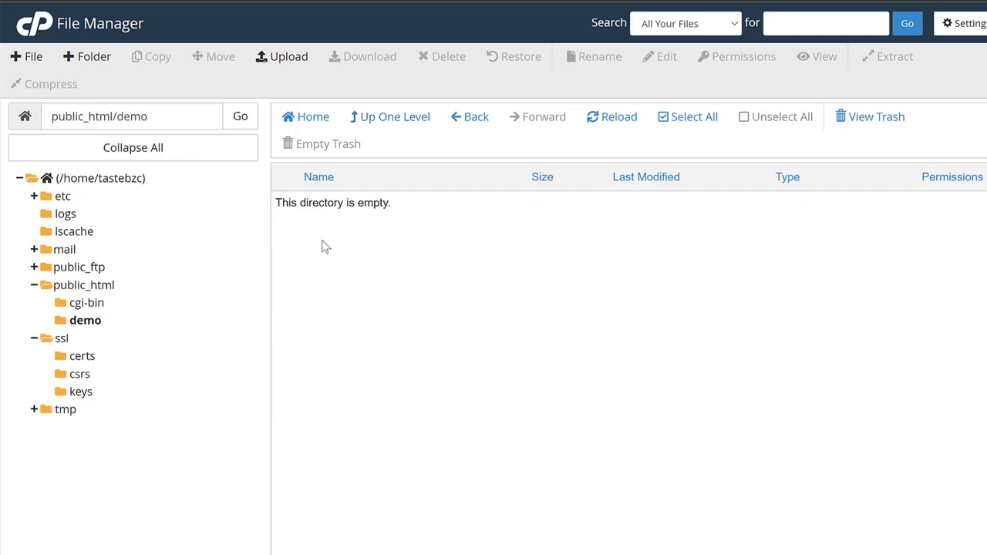
# Open the trash and restore demofile to its original location.
pyautogui.click(881, 121)
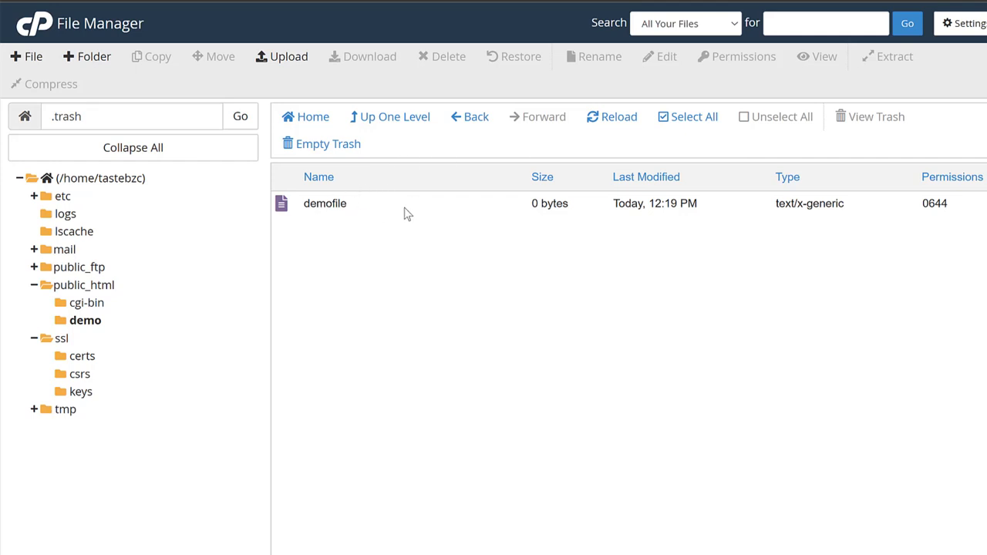
pyautogui.click(356, 211)
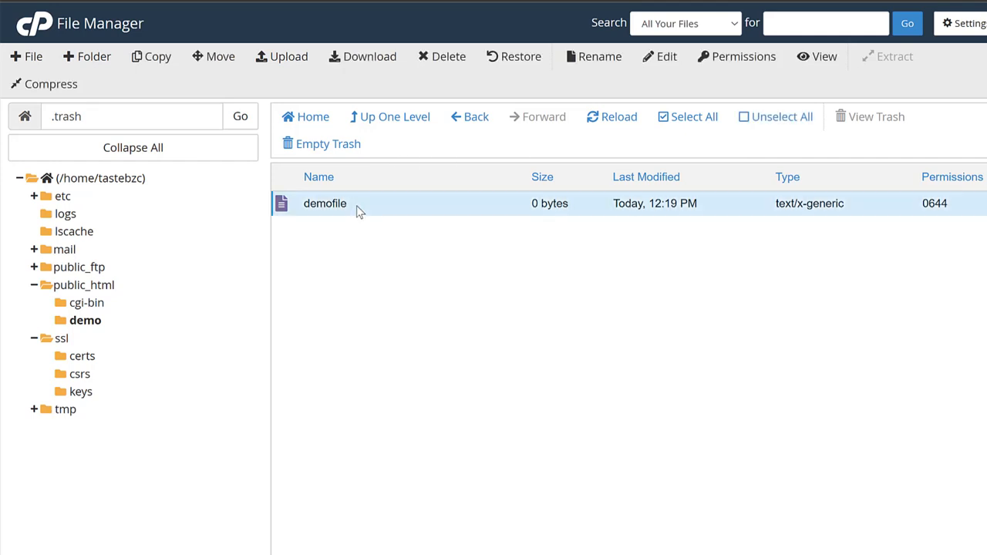
pyautogui.click(357, 211)
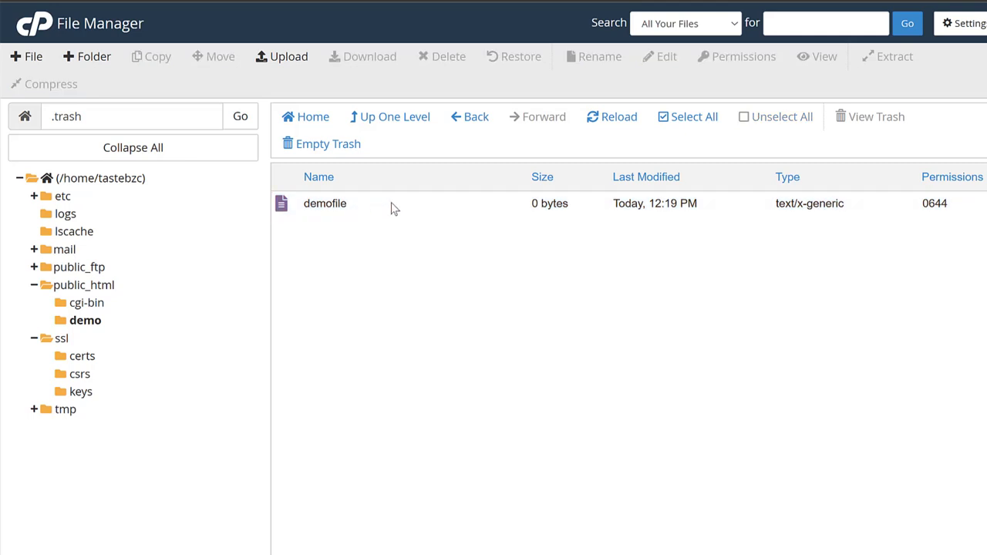
pyautogui.click(391, 206)
pyautogui.click(391, 207)
pyautogui.rightClick(390, 207)
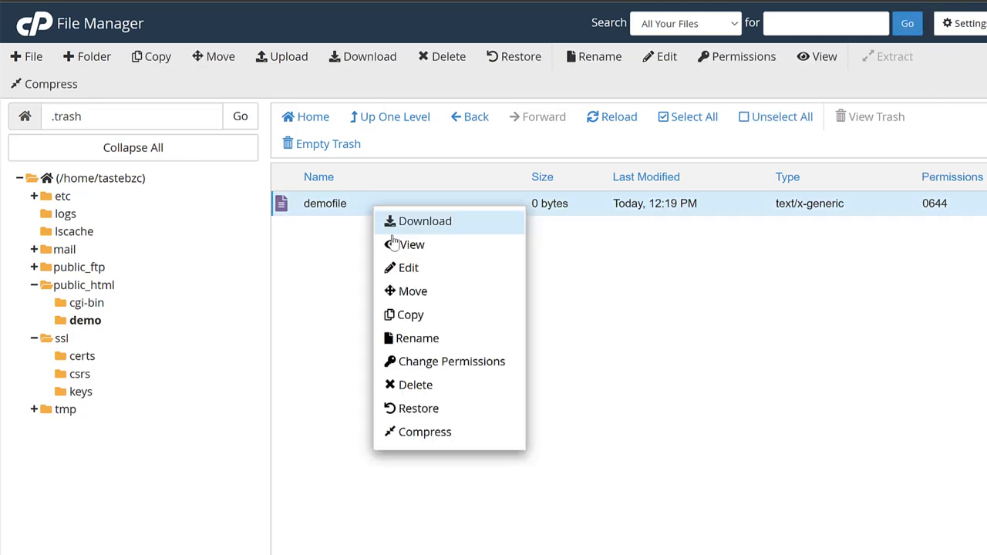
pyautogui.click(426, 412)
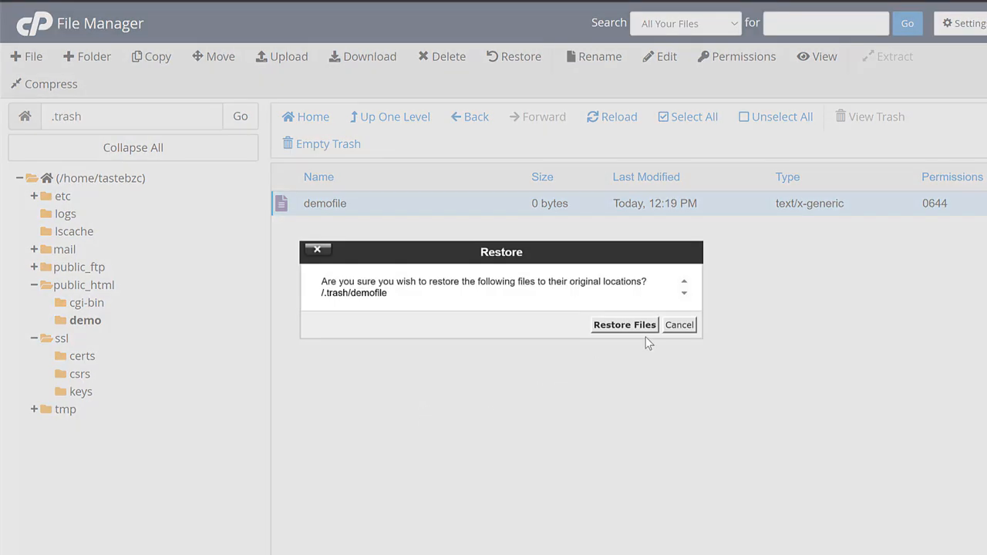
pyautogui.click(626, 326)
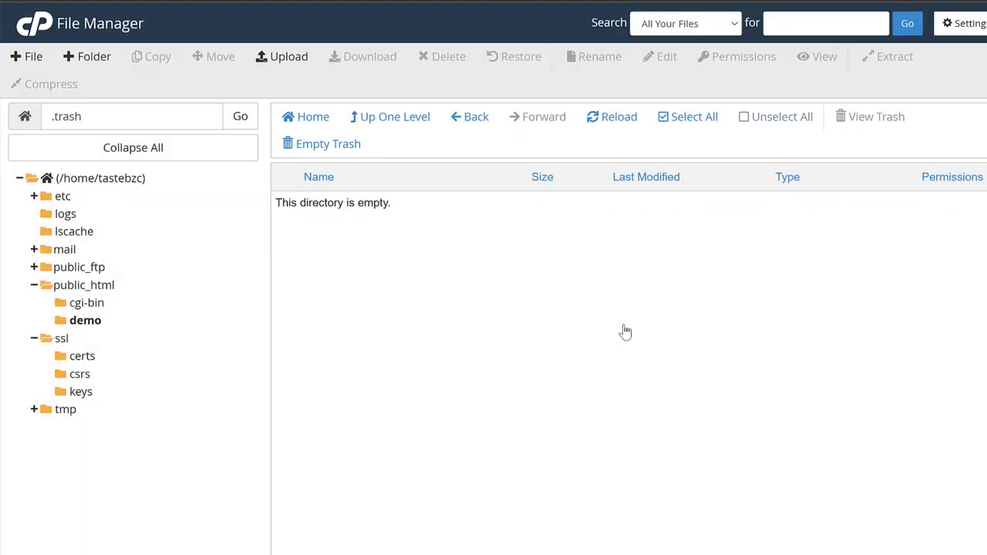
# Check the demo folder inside public_html for the restored demofile and return to public_html.
pyautogui.click(376, 120)
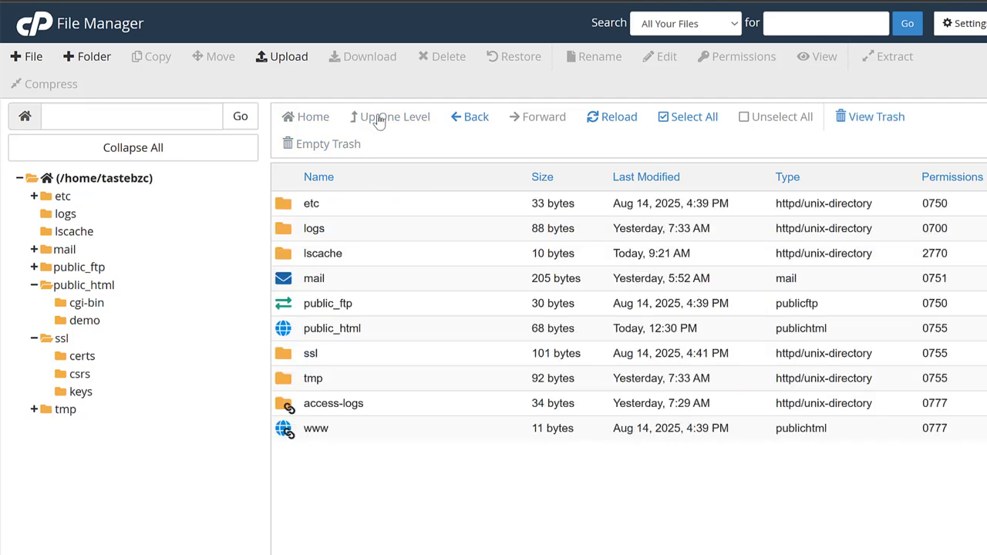
pyautogui.doubleClick(395, 328)
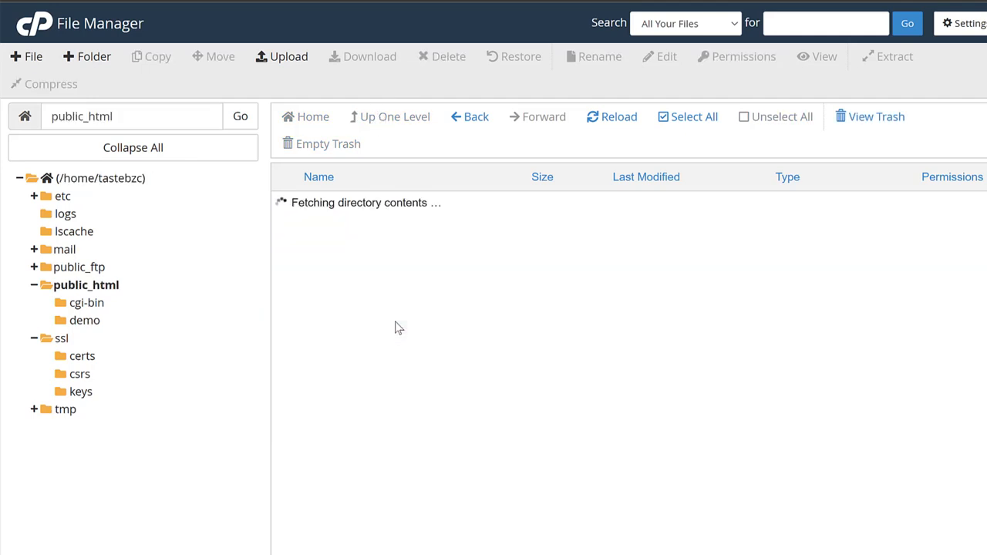
pyautogui.click(379, 244)
pyautogui.doubleClick(379, 237)
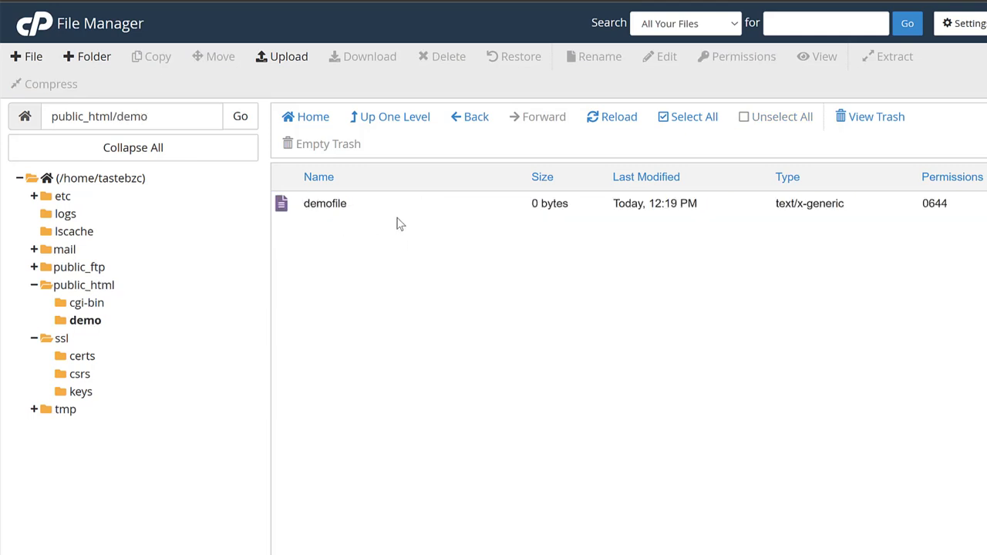
pyautogui.click(393, 120)
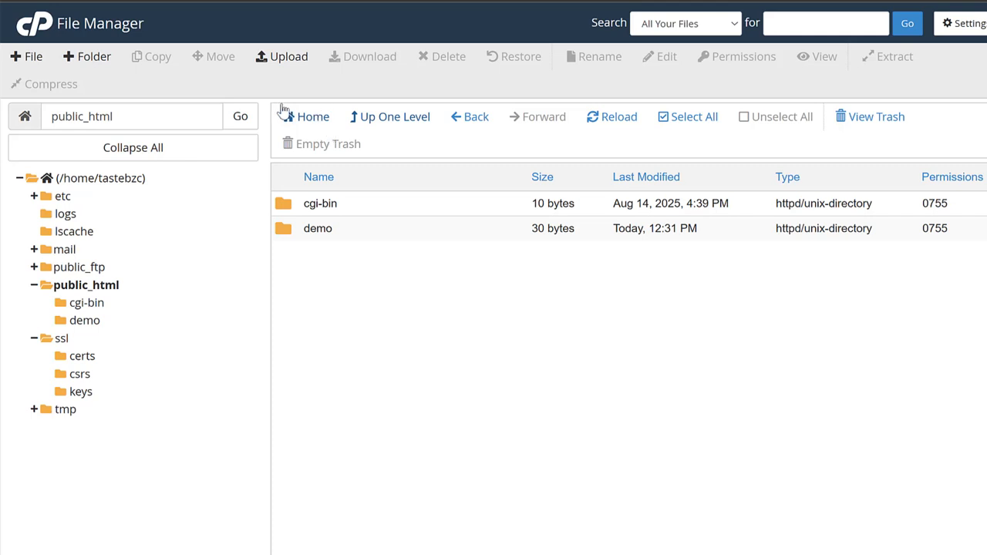
# Review the maximum size and overwrite option for uploads to public_html, and look at the file search scope choices.
pyautogui.click(274, 63)
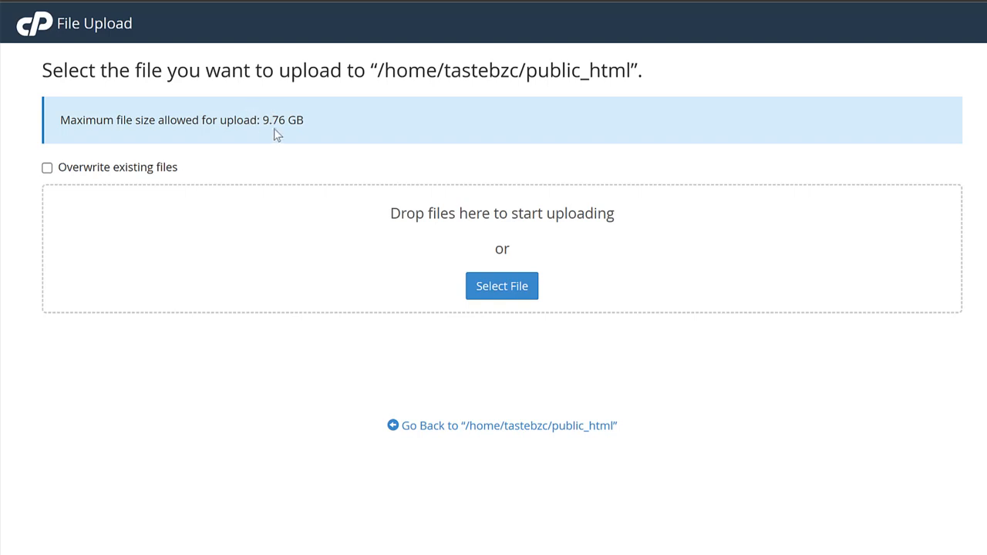
pyautogui.moveTo(263, 116); pyautogui.dragTo(321, 125)
pyautogui.click(270, 135)
pyautogui.click(47, 169)
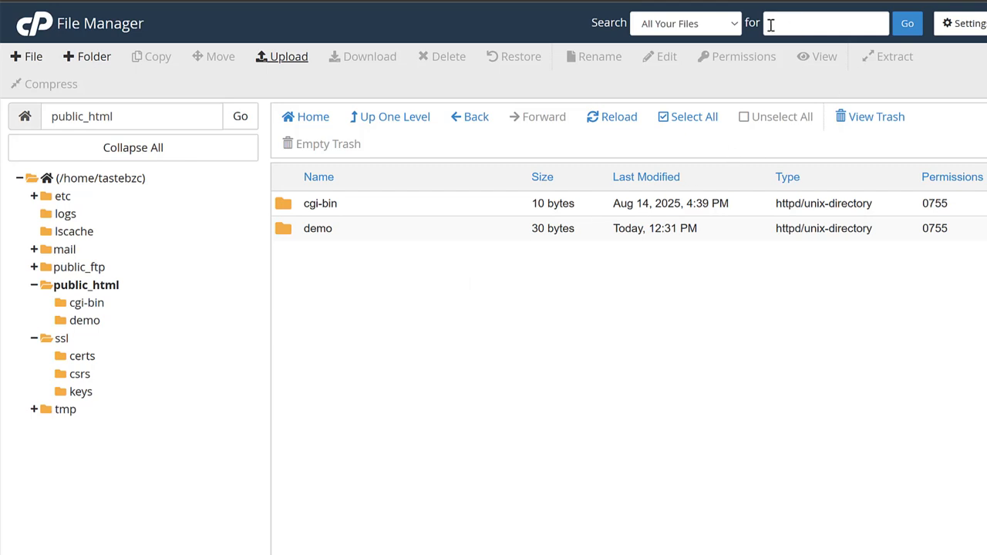
pyautogui.click(708, 24)
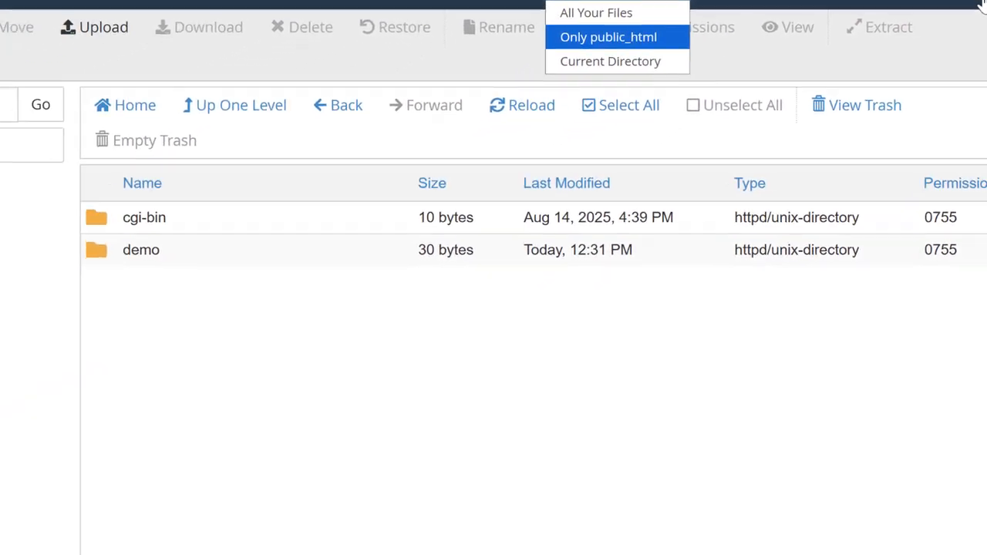
# Turn on Show Hidden Files (dotfiles) in the preferences and save, and turn it off again and save.
pyautogui.click(982, 4)
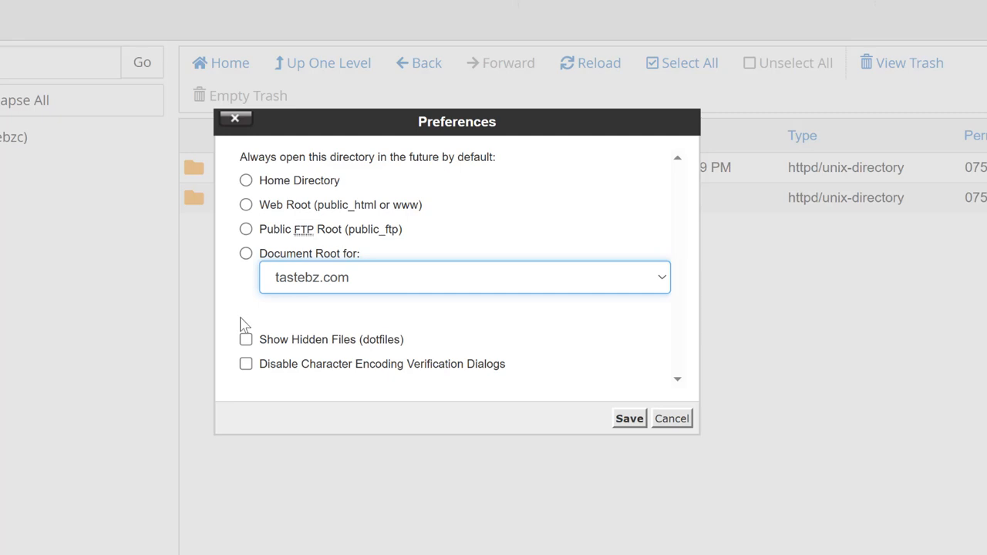
pyautogui.click(246, 343)
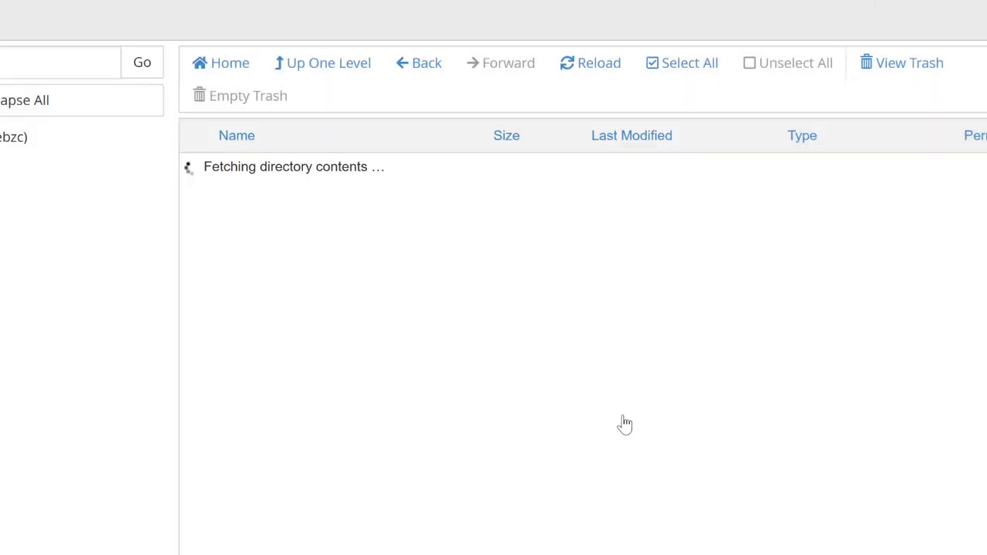
pyautogui.click(628, 418)
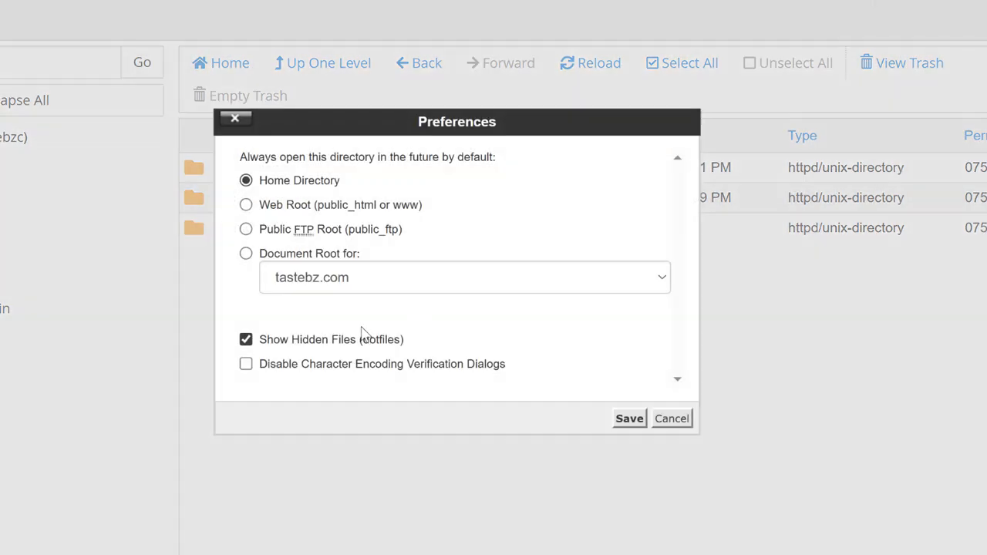
pyautogui.click(245, 339)
pyautogui.click(628, 420)
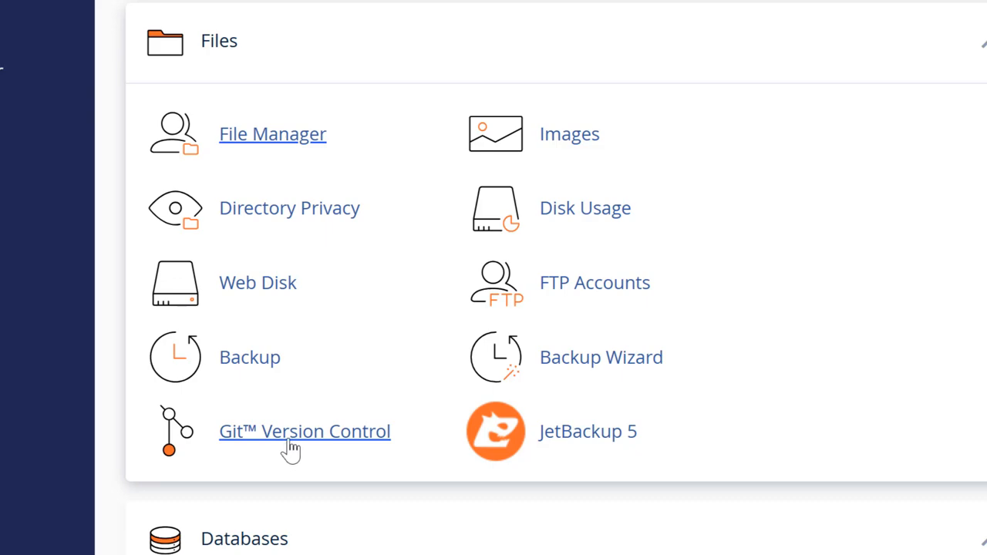
# Open Git Version Control from the cPanel Files tools in a new tab and bring up its Create Repository form.
pyautogui.rightClick(291, 452)
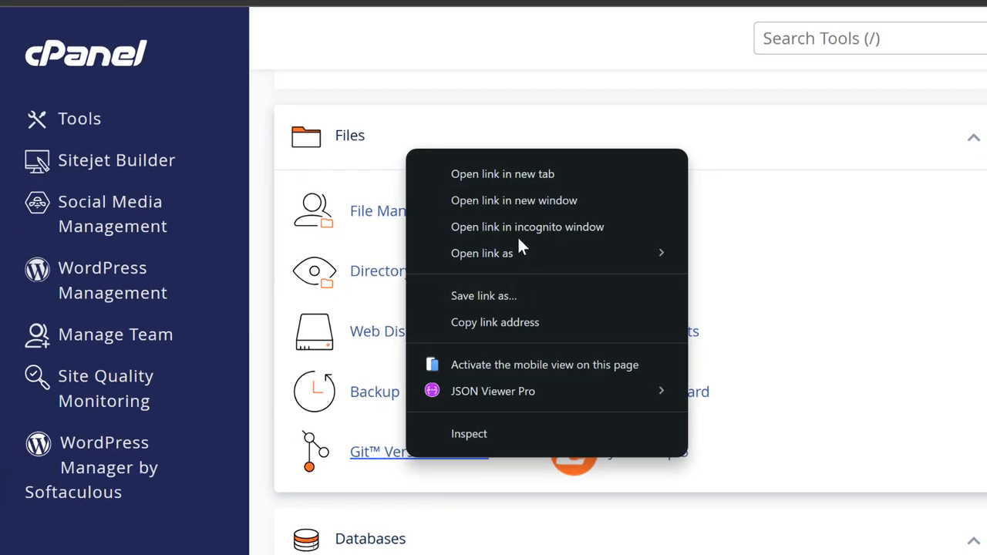
pyautogui.click(492, 175)
pyautogui.click(683, 1)
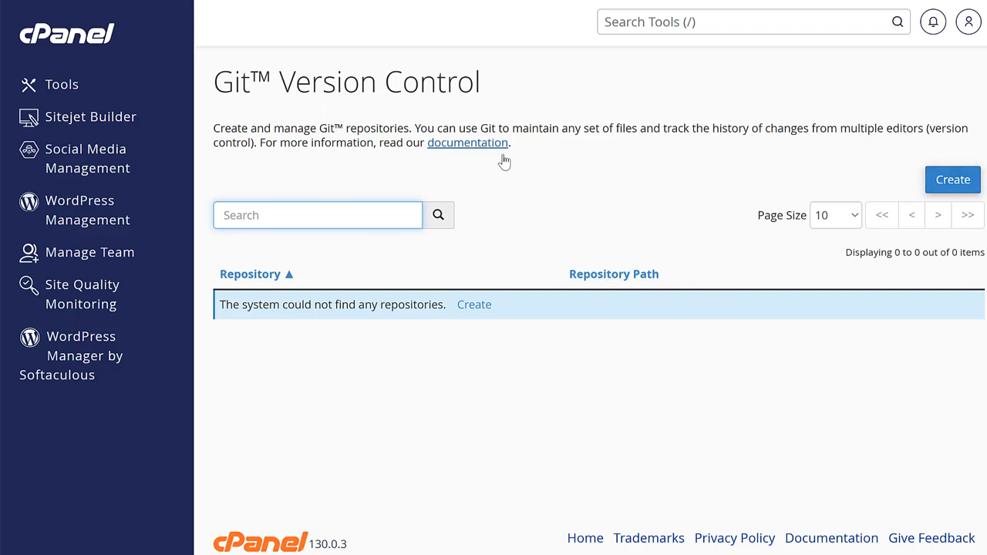
pyautogui.click(958, 179)
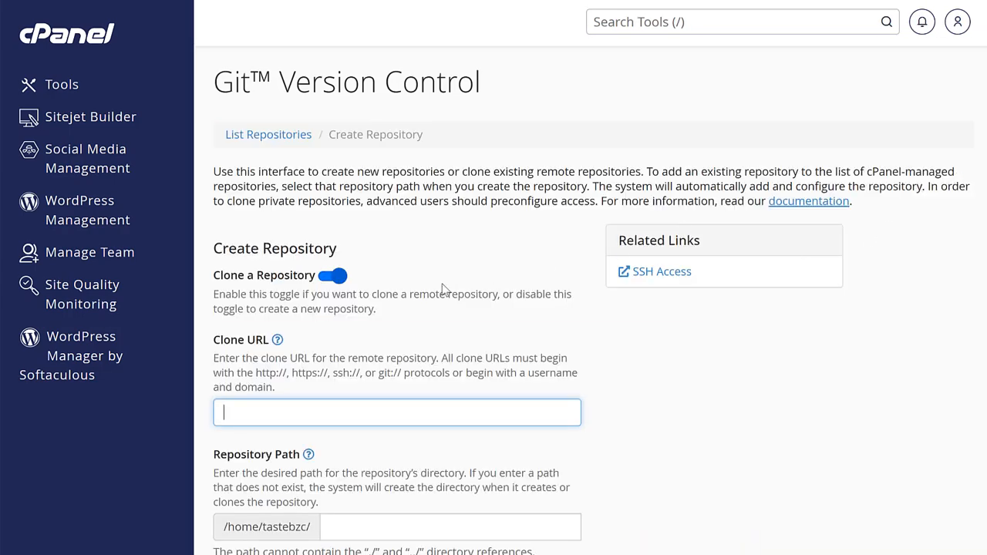
# Examine the Create Repository form, including its Clone URL, Repository Path and Repository Name fields.
pyautogui.scroll(-2, 444, 286)
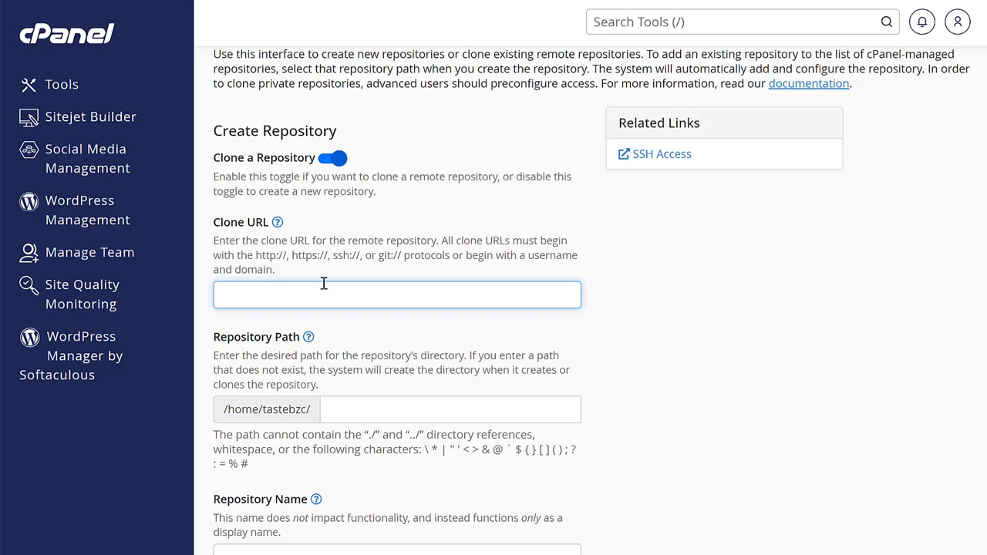
pyautogui.scroll(-1, 321, 285)
pyautogui.click(357, 372)
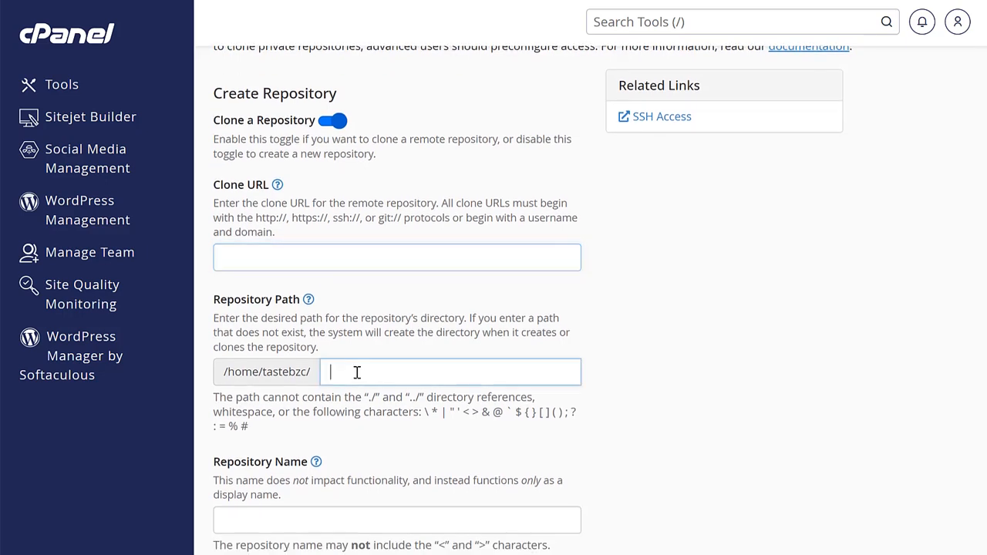
pyautogui.scroll(-3, 357, 372)
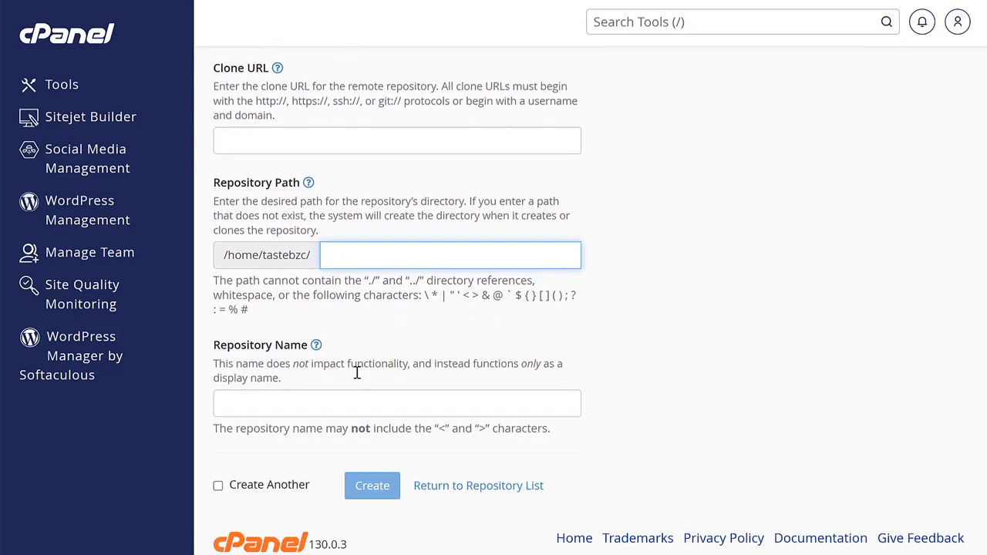
pyautogui.click(269, 405)
pyautogui.scroll(7, 270, 405)
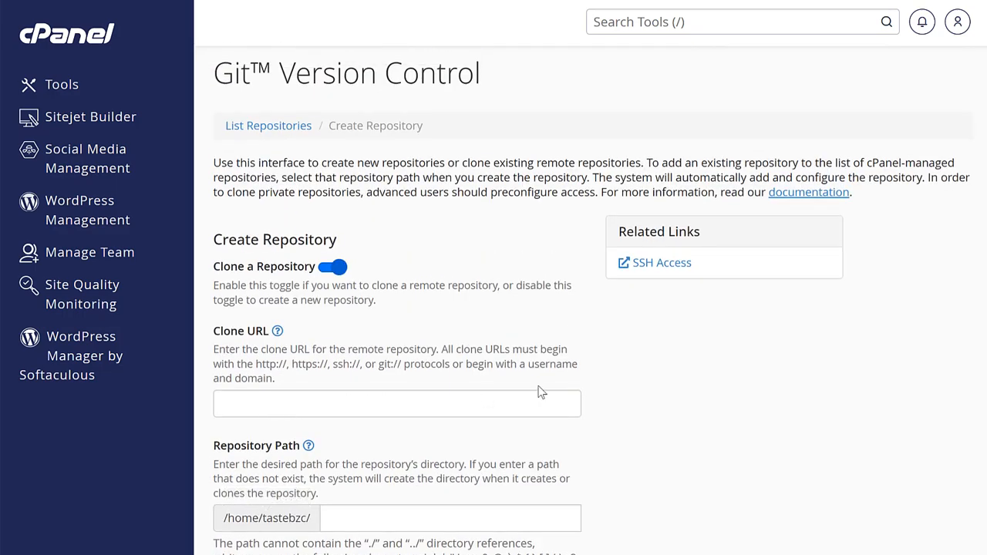
pyautogui.scroll(1, 603, 387)
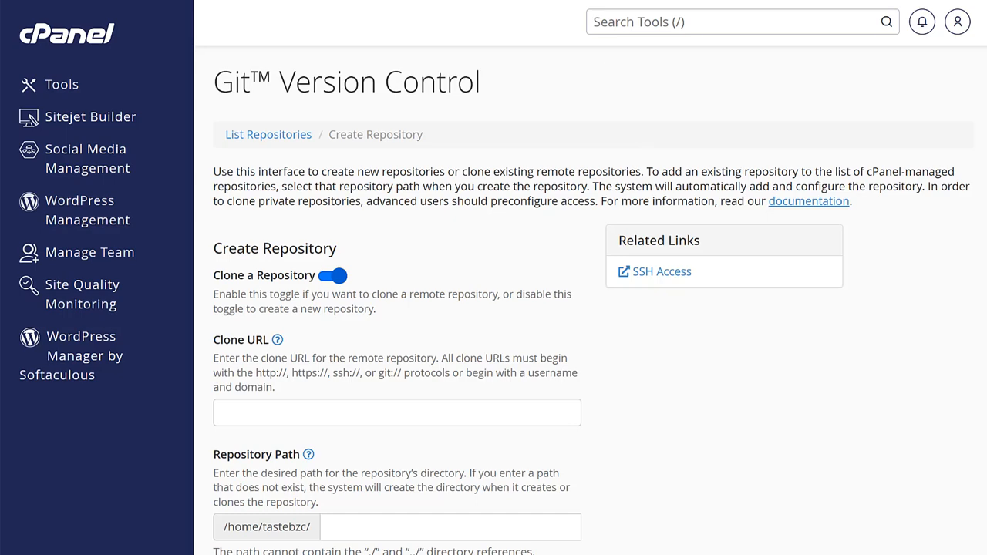
pyautogui.scroll(-7, 733, 313)
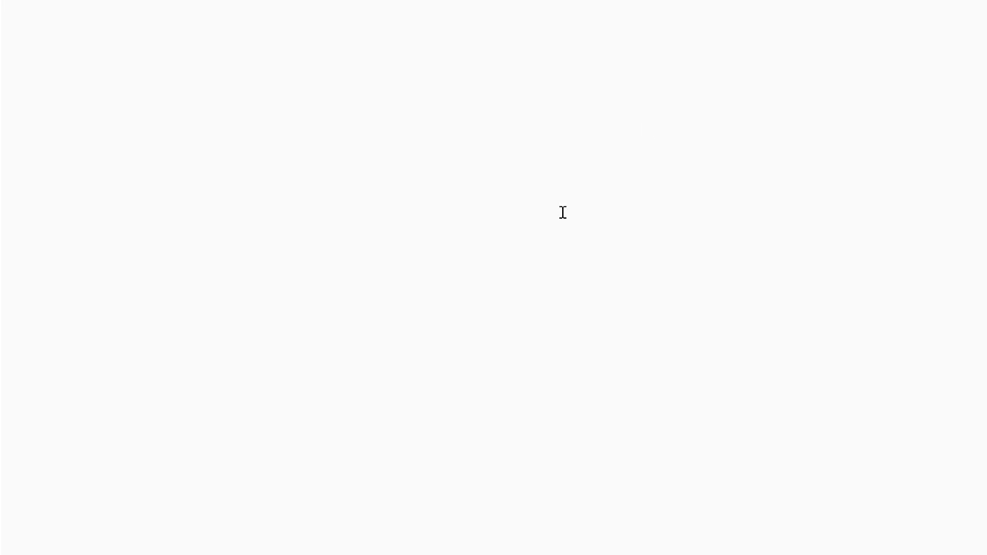
# Switch to the Hosting Guide document in Google Docs and add "Git VC" as the numbered item after Files under Tools.
pyautogui.press('Return')
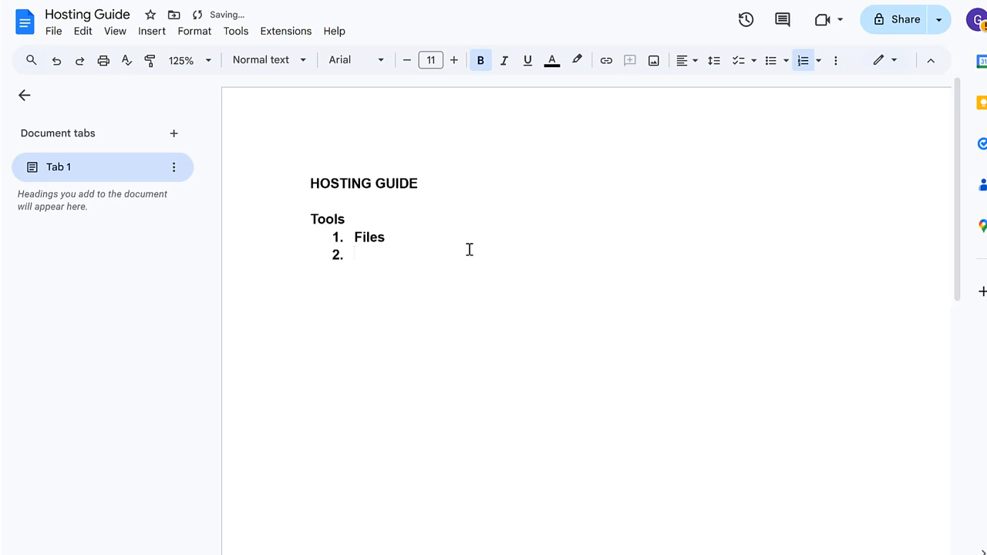
pyautogui.write('Git VC')
pyautogui.press('Return')
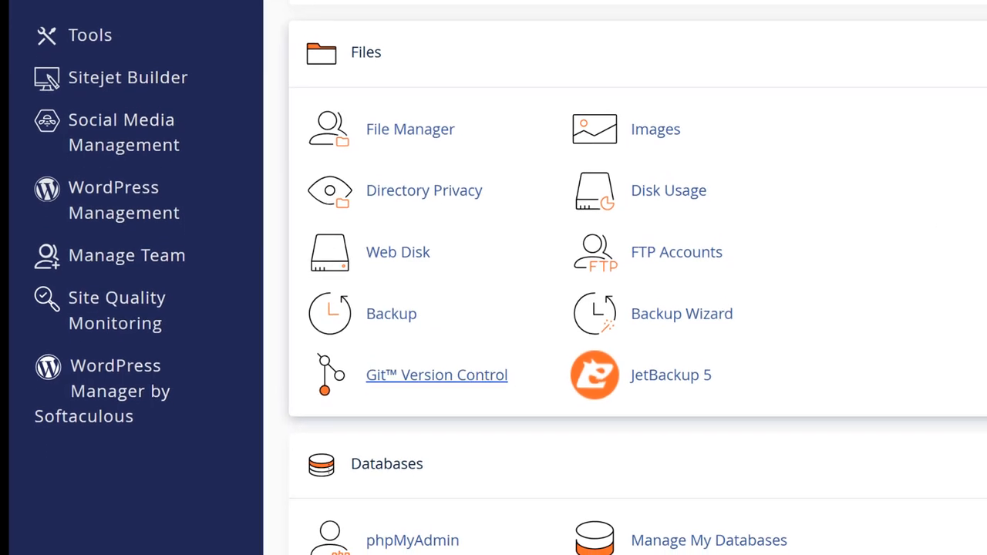
# Return from File Manager to the cPanel Tools page and look over the Files section.
pyautogui.click(956, 15)
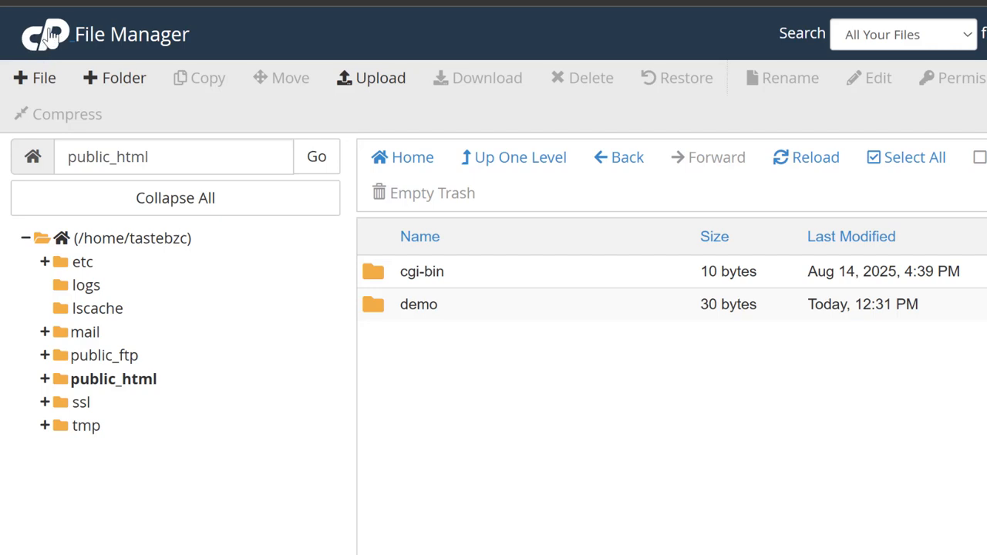
pyautogui.click(38, 37)
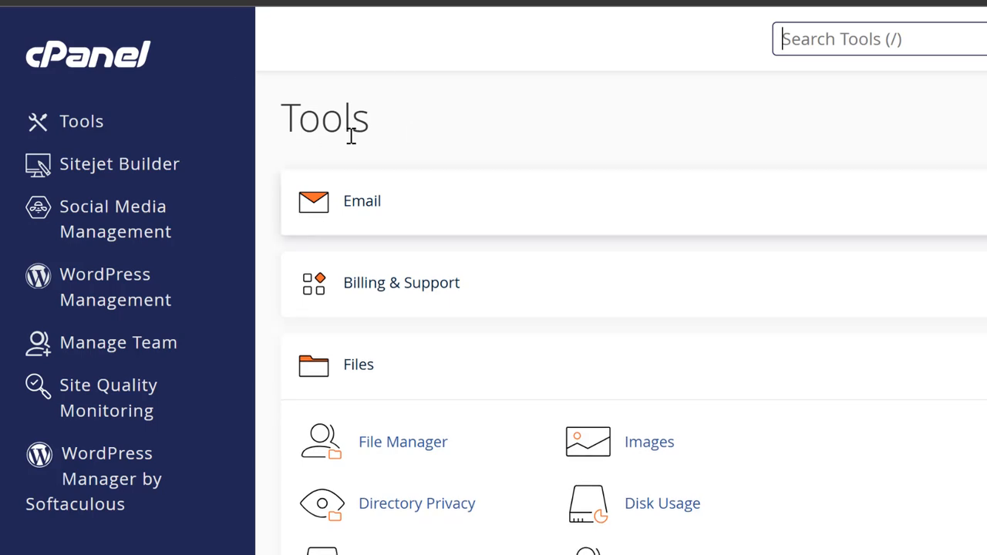
pyautogui.scroll(-2, 584, 344)
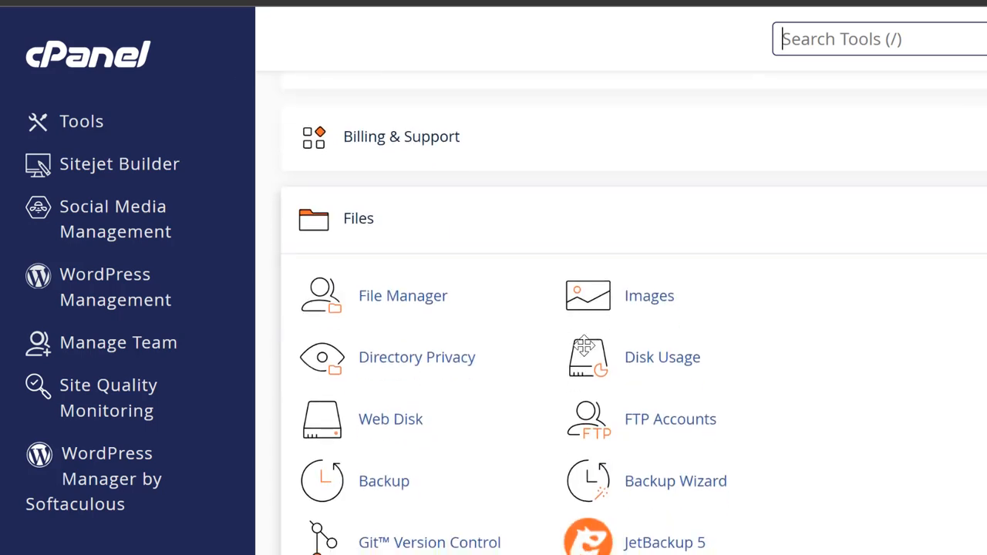